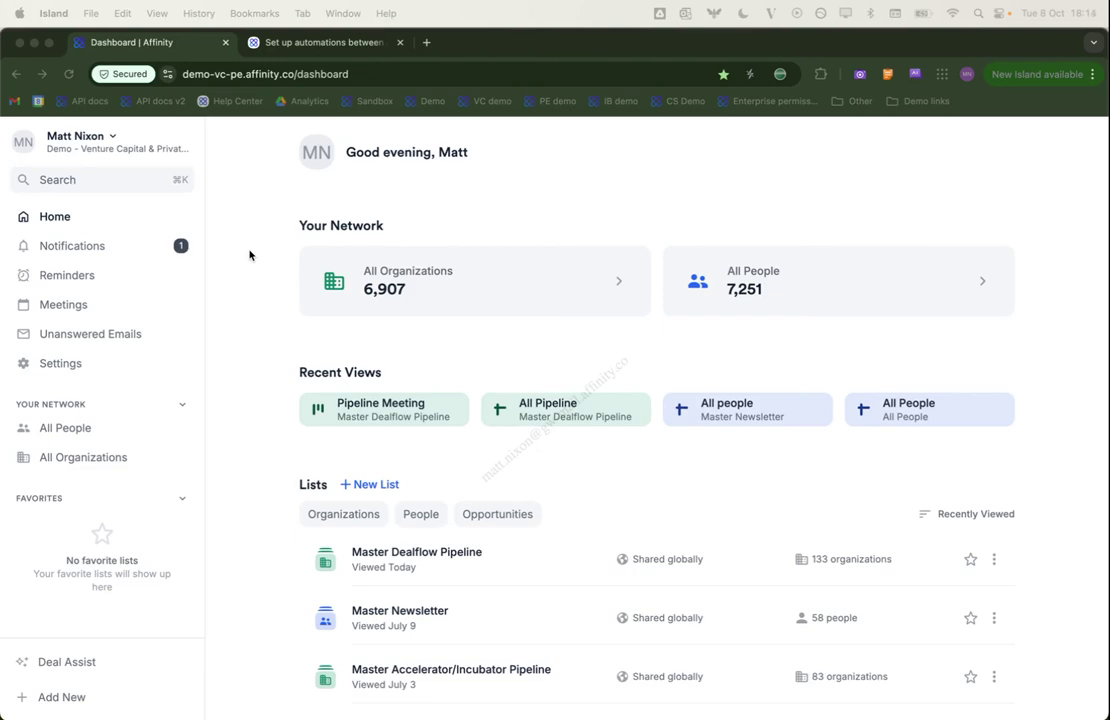
Go from Settings through the Slack integration to the Automations page listing the Startup and Investor automations.
{"action": "left_click", "coordinate": [51, 366]}
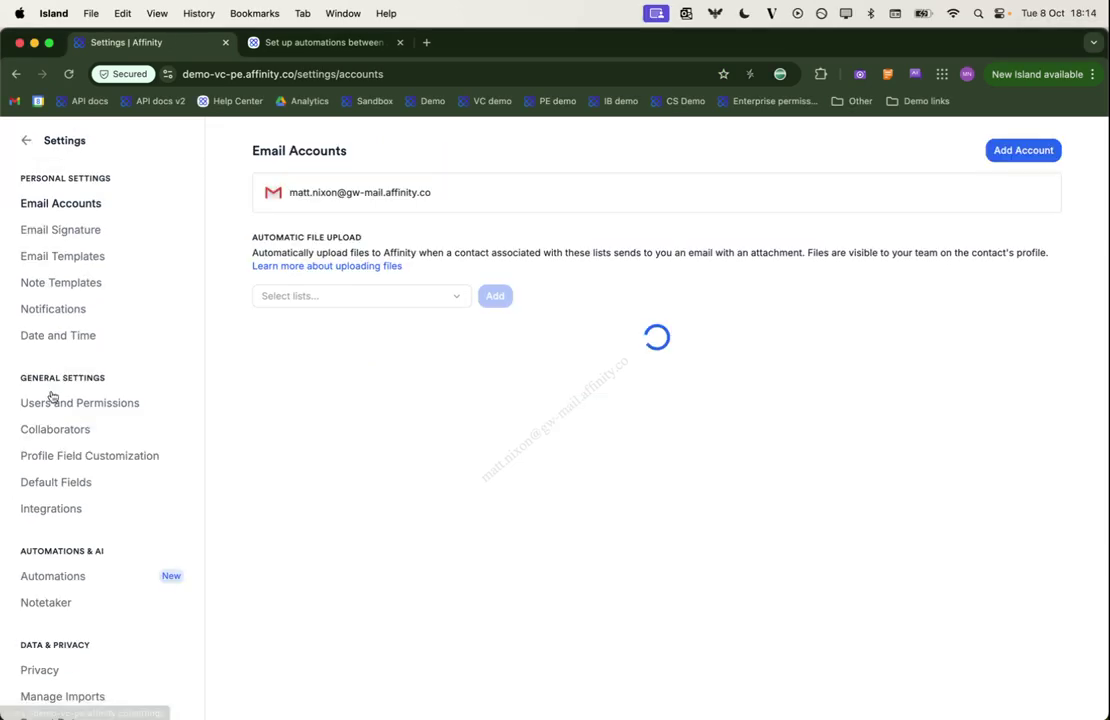
{"action": "left_click", "coordinate": [54, 513]}
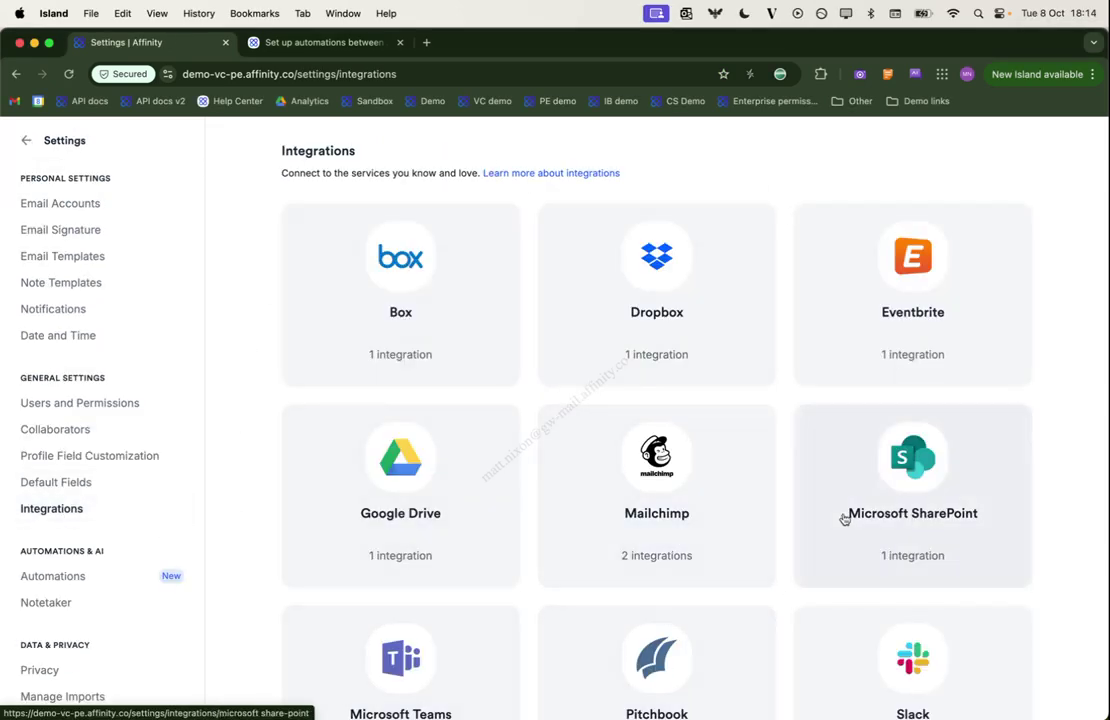
{"action": "left_click", "coordinate": [880, 661]}
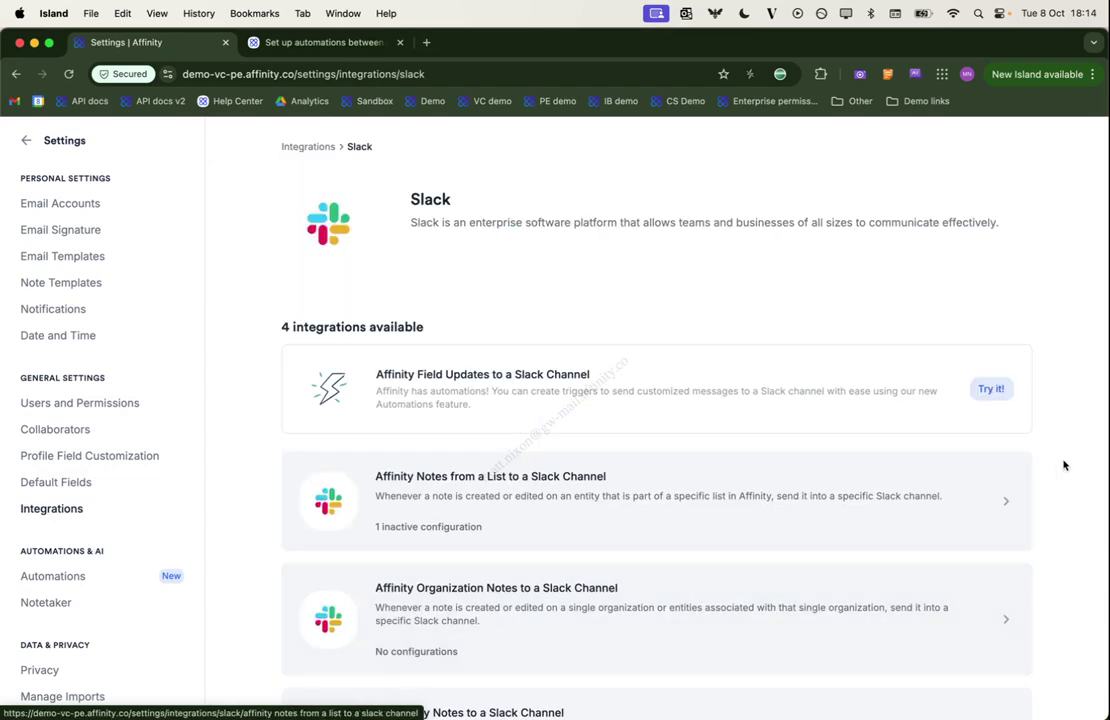
{"action": "scroll", "coordinate": [1070, 463], "scroll_direction": "down", "scroll_amount": 2}
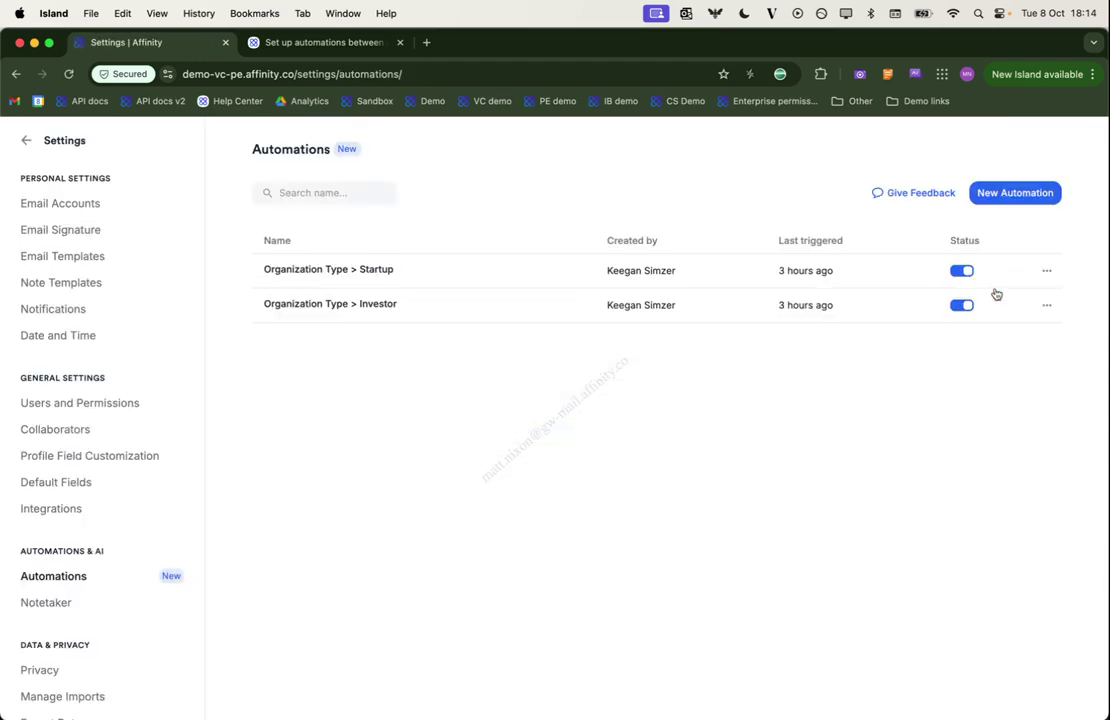
Start a new automation named 'Due diligence -> Slack'.
{"action": "left_click", "coordinate": [1035, 193]}
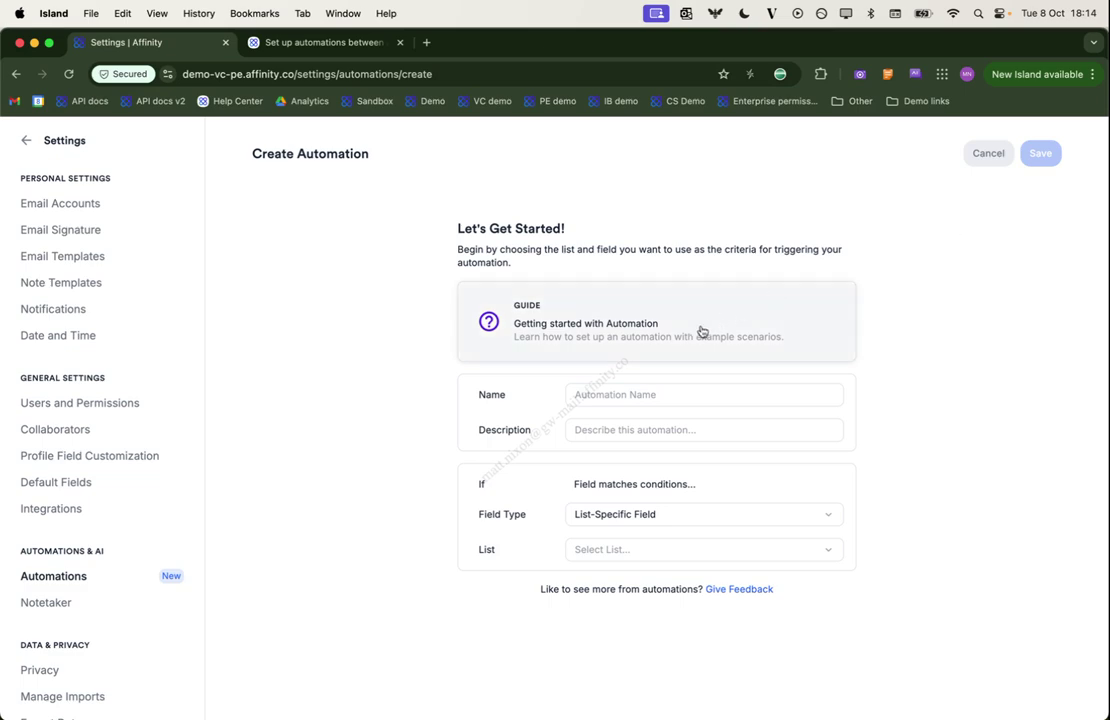
{"action": "left_click", "coordinate": [632, 388]}
{"action": "type", "text": "Due diligence -> Slack"}
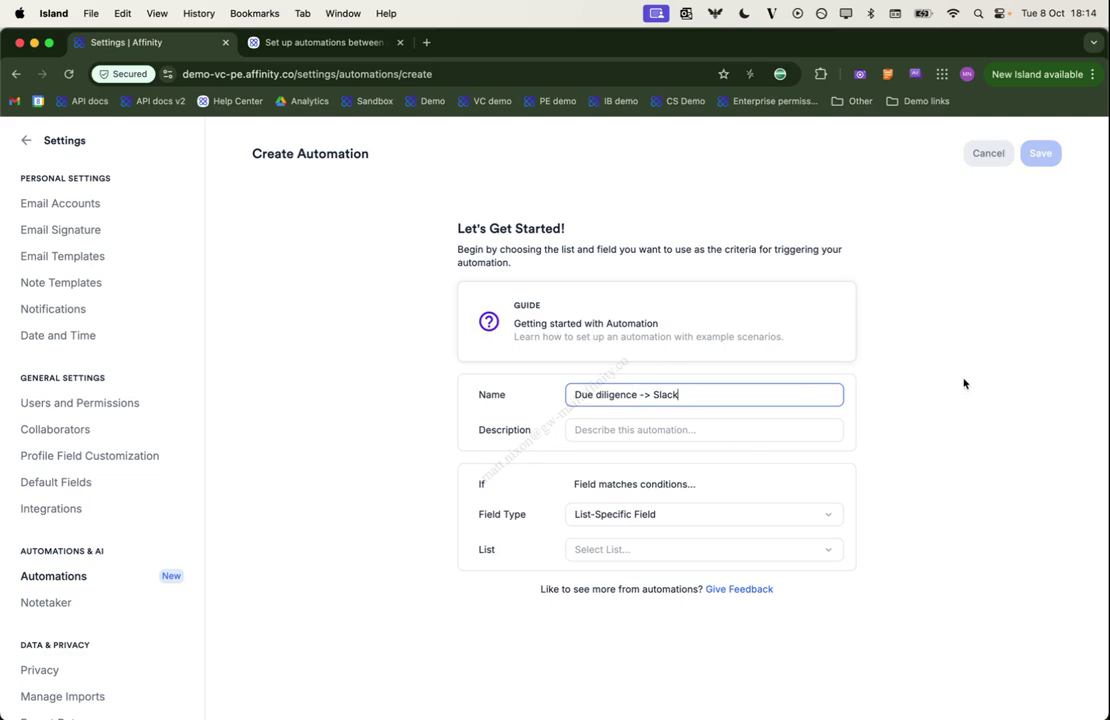
{"action": "left_click", "coordinate": [964, 384]}
{"action": "scroll", "coordinate": [513, 525], "scroll_direction": "down", "scroll_amount": 1}
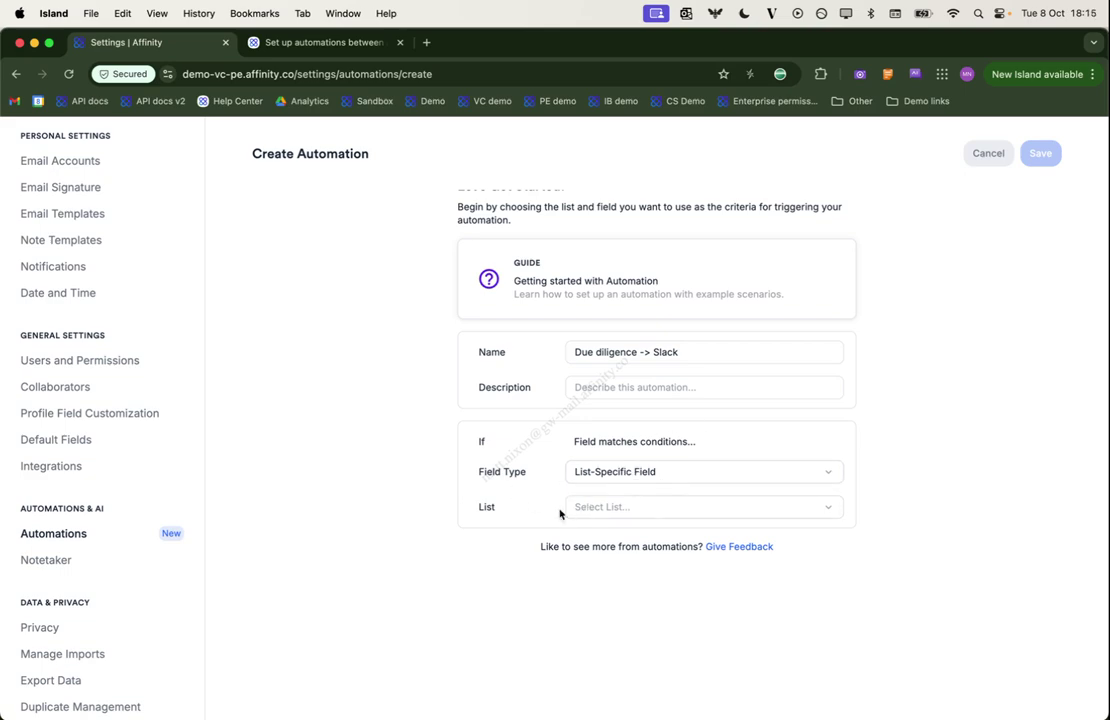
Trigger it when the Master Dealflow Pipeline Status field becomes Deep Diligence/IC Review.
{"action": "left_click", "coordinate": [608, 517]}
{"action": "type", "text": "pipeline"}
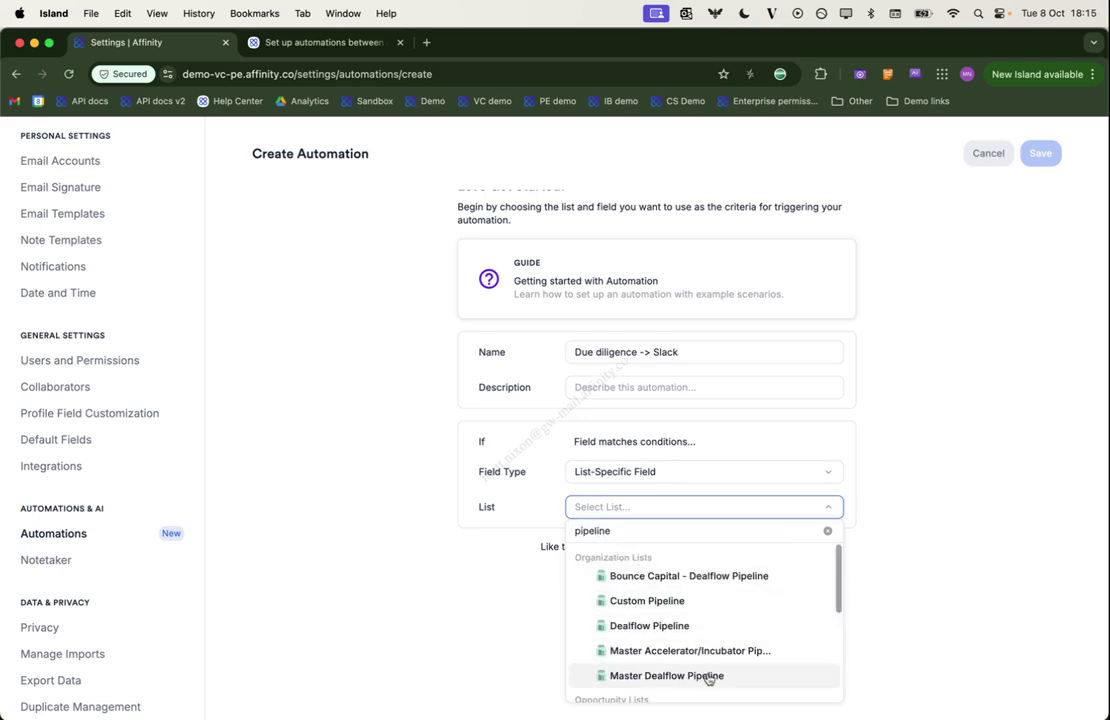
{"action": "left_click", "coordinate": [711, 676]}
{"action": "left_click", "coordinate": [592, 545]}
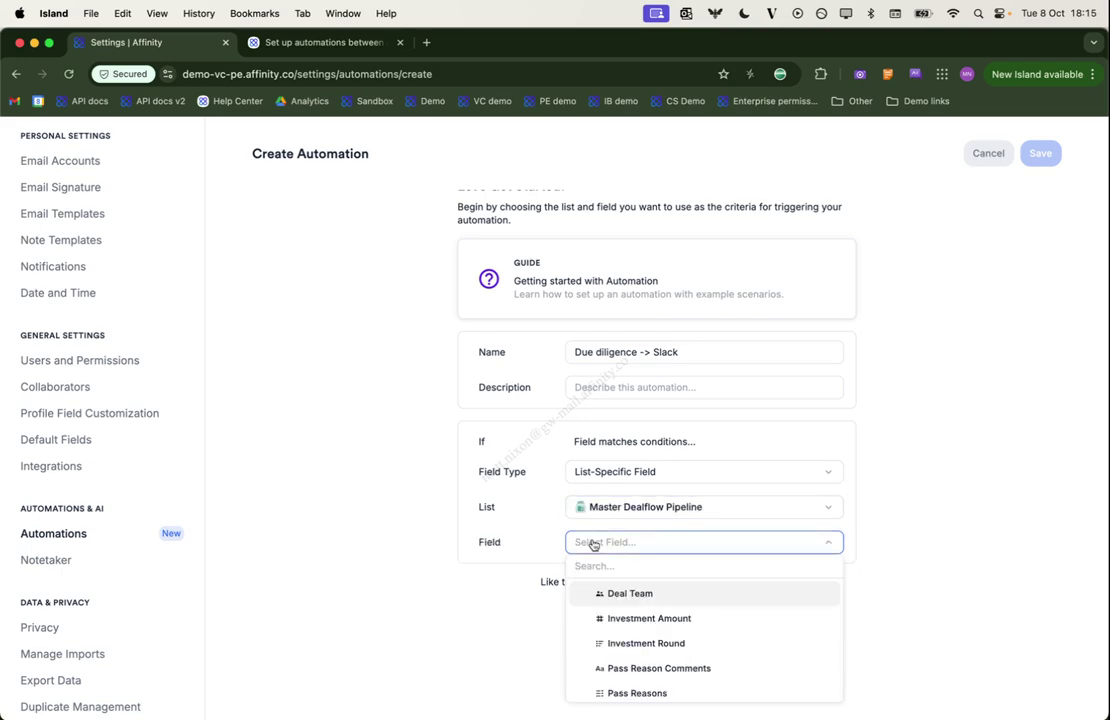
{"action": "type", "text": "statu"}
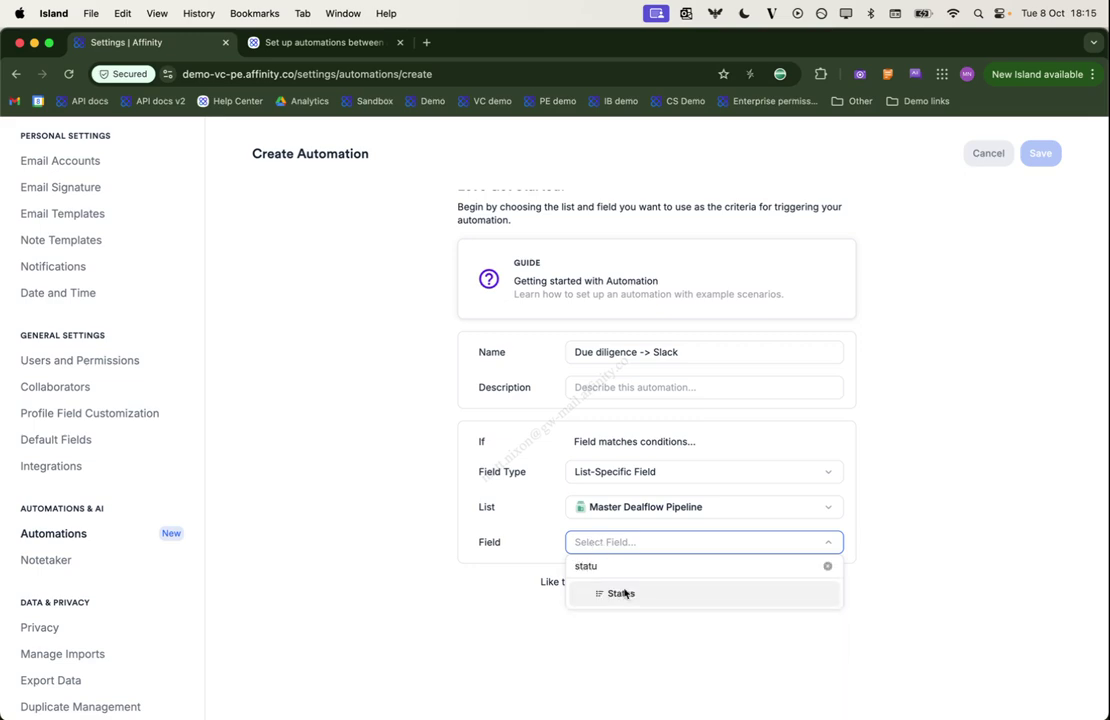
{"action": "left_click", "coordinate": [624, 593]}
{"action": "left_click", "coordinate": [617, 578]}
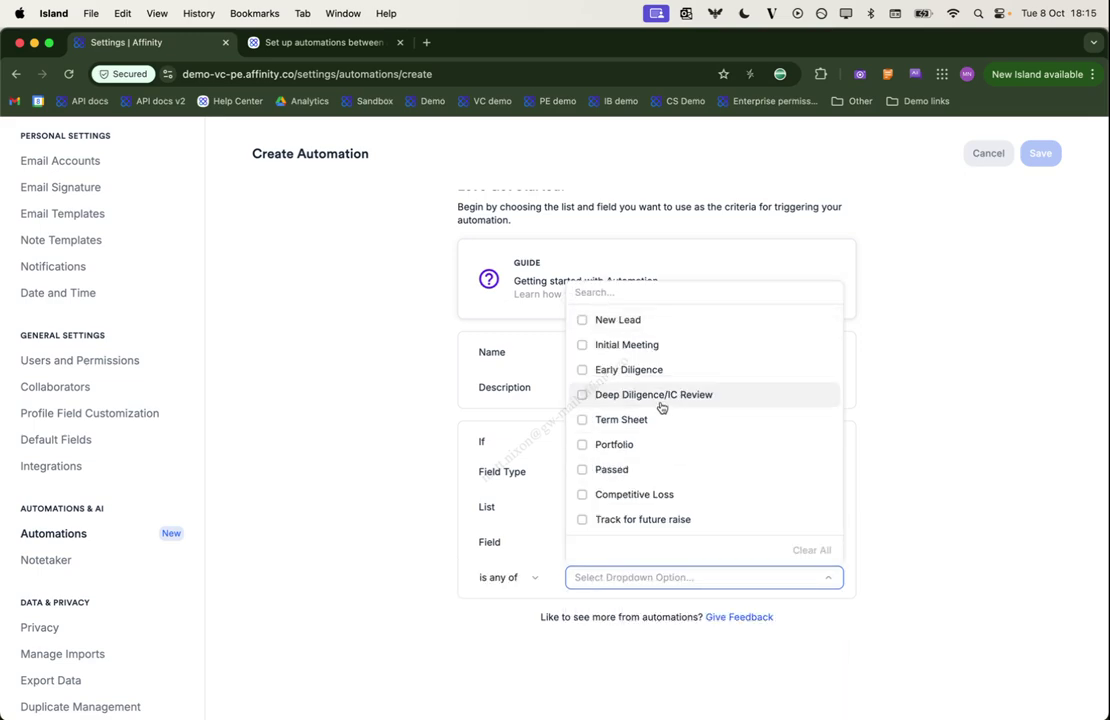
{"action": "left_click", "coordinate": [587, 397]}
{"action": "left_click", "coordinate": [988, 474]}
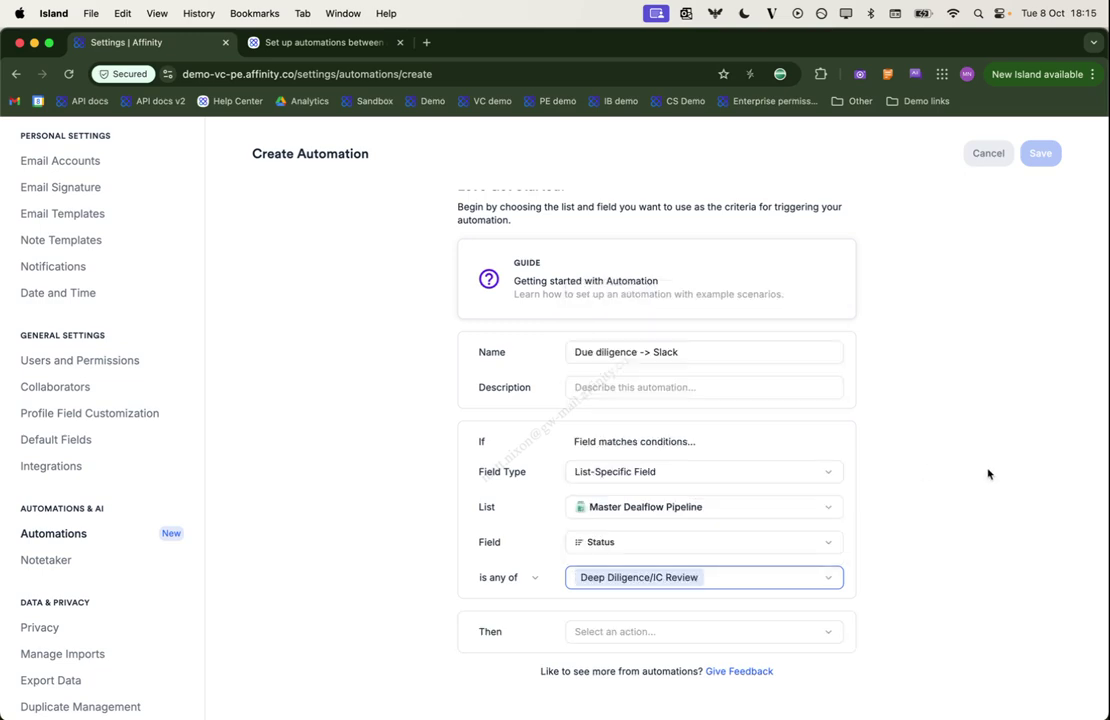
{"action": "scroll", "coordinate": [988, 474], "scroll_direction": "down", "scroll_amount": 1}
Set the automation's action to Send Slack Notification.
{"action": "left_click", "coordinate": [604, 597]}
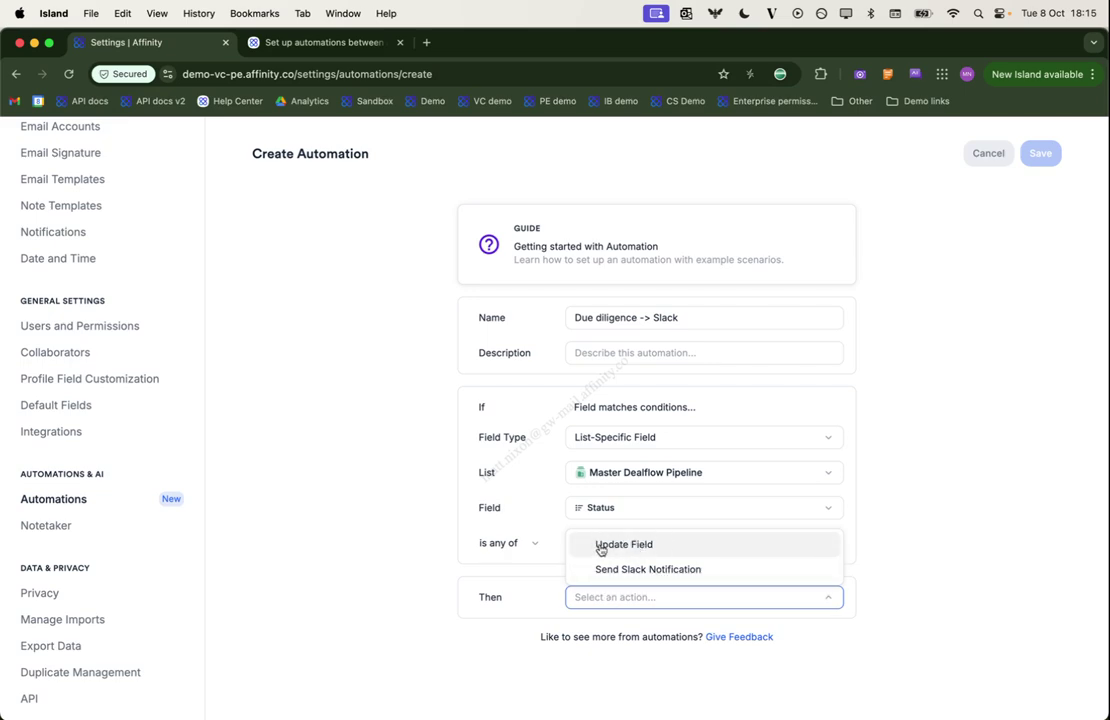
{"action": "left_click", "coordinate": [684, 574]}
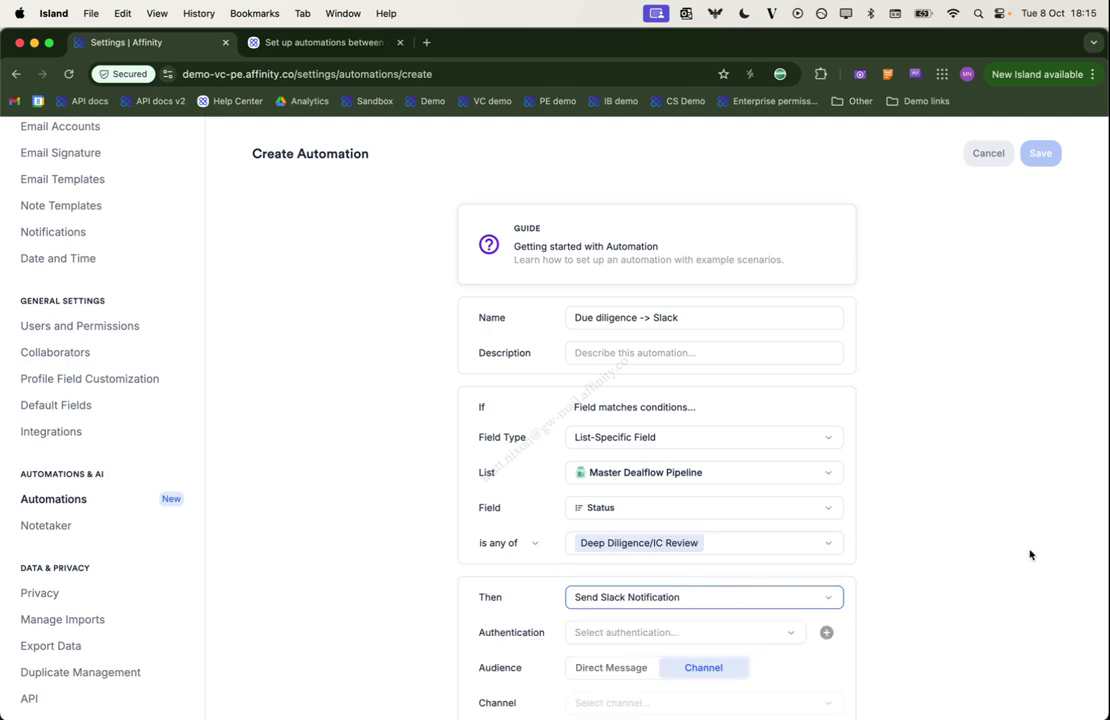
{"action": "scroll", "coordinate": [1030, 555], "scroll_direction": "down", "scroll_amount": 5}
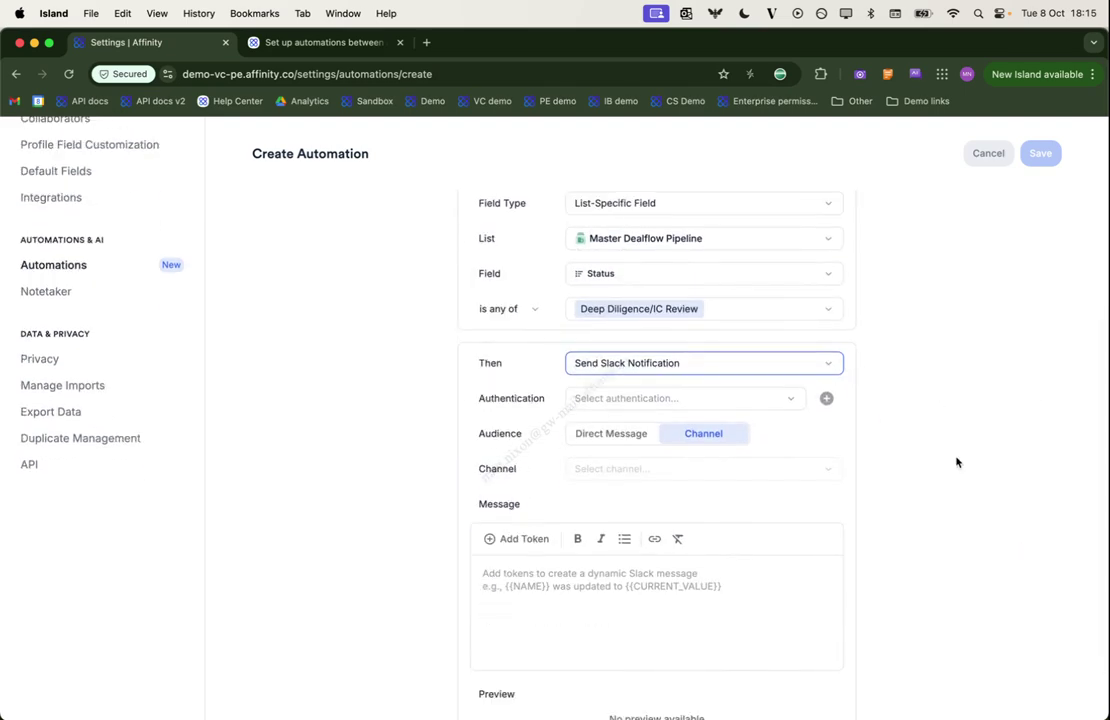
{"action": "scroll", "coordinate": [956, 462], "scroll_direction": "down", "scroll_amount": 1}
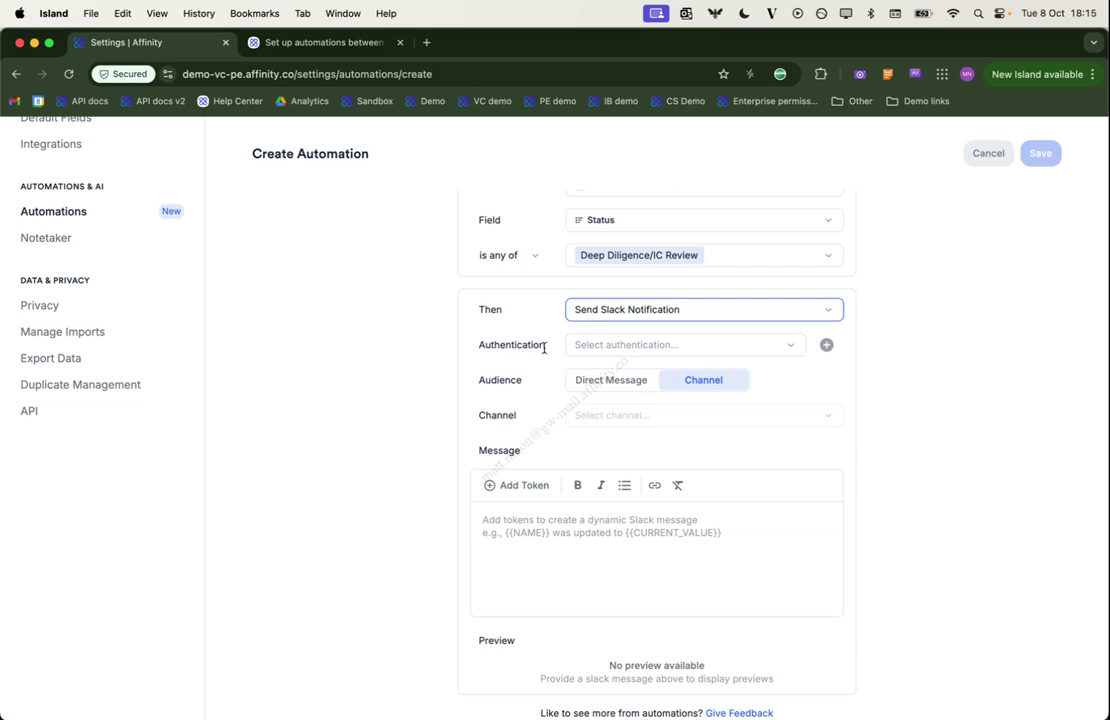
Choose Affinity as the Slack authentication and request a new Slack connection.
{"action": "left_click", "coordinate": [617, 347]}
{"action": "left_click", "coordinate": [651, 377]}
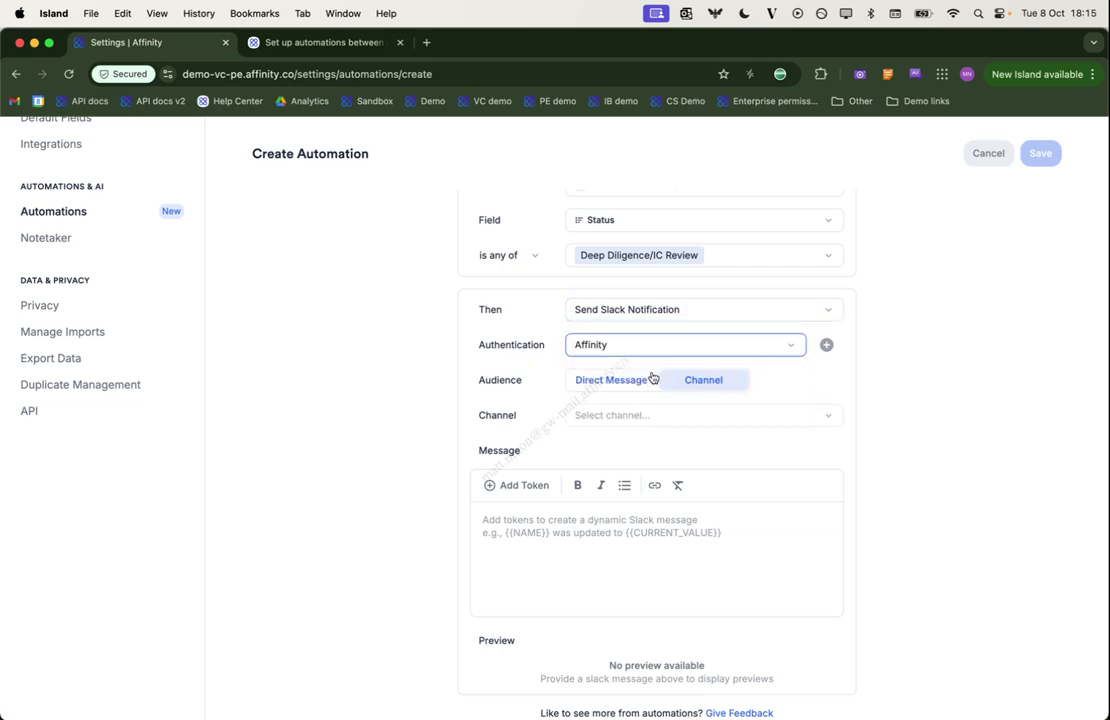
{"action": "left_click", "coordinate": [828, 346]}
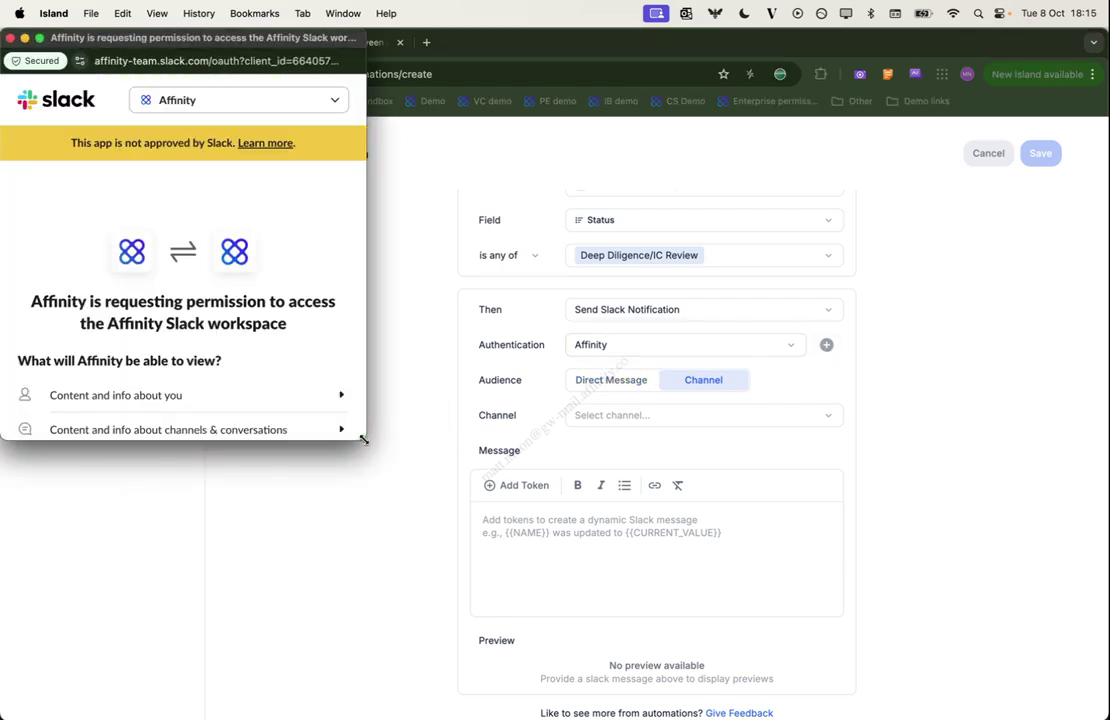
Enlarge, then close the Slack permission window without allowing, keeping Affinity authentication selected.
{"action": "left_click_drag", "start_coordinate": [365, 441], "coordinate": [867, 655]}
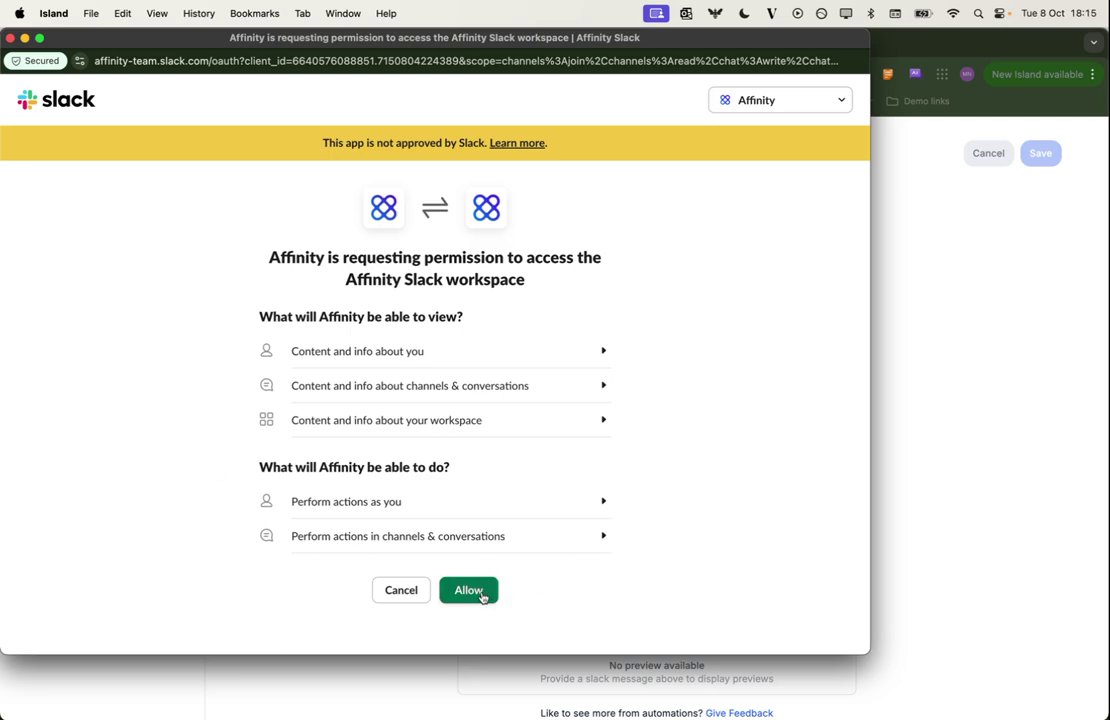
{"action": "left_click", "coordinate": [10, 37]}
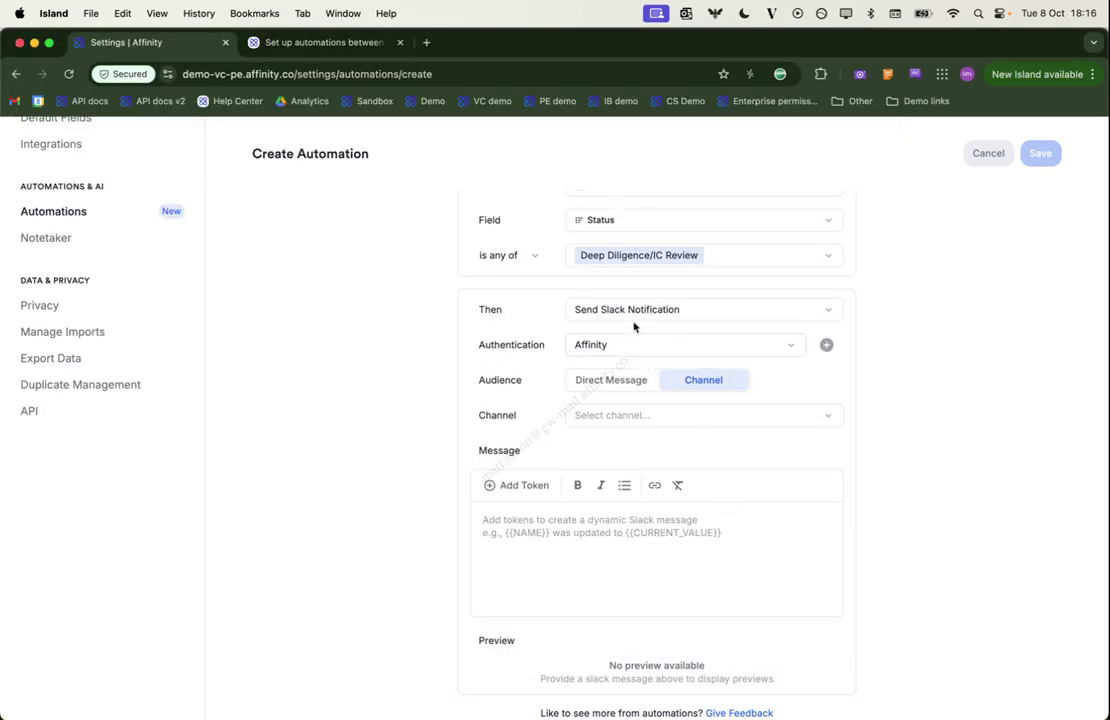
{"action": "left_click", "coordinate": [610, 347]}
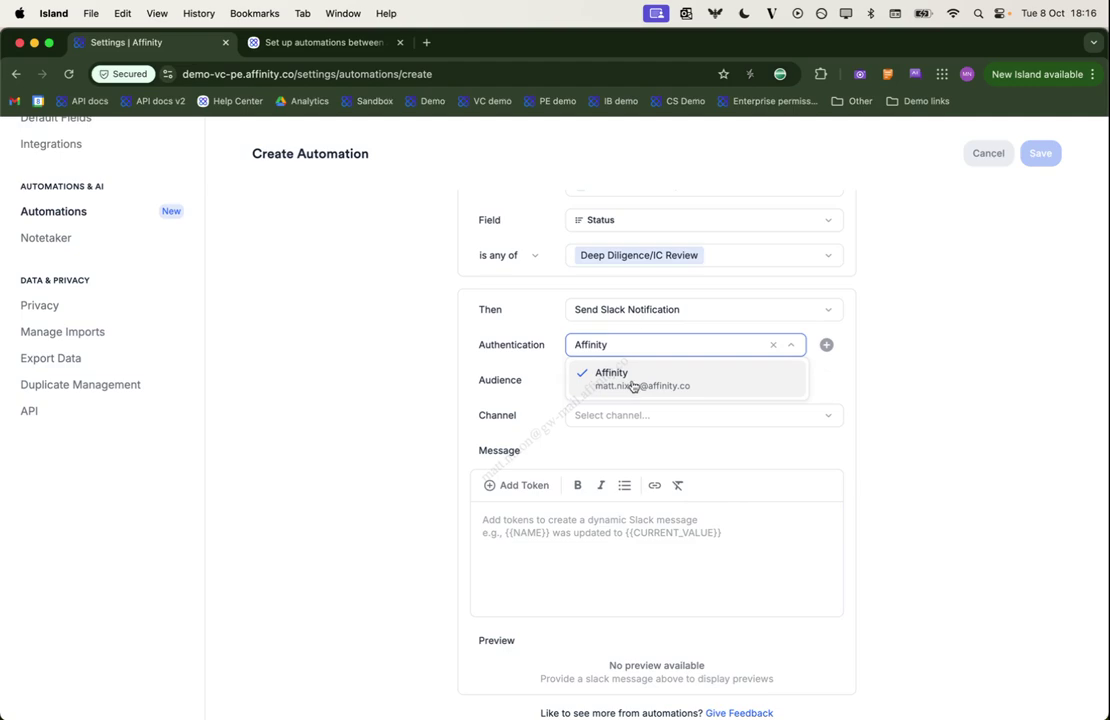
{"action": "left_click", "coordinate": [1020, 378]}
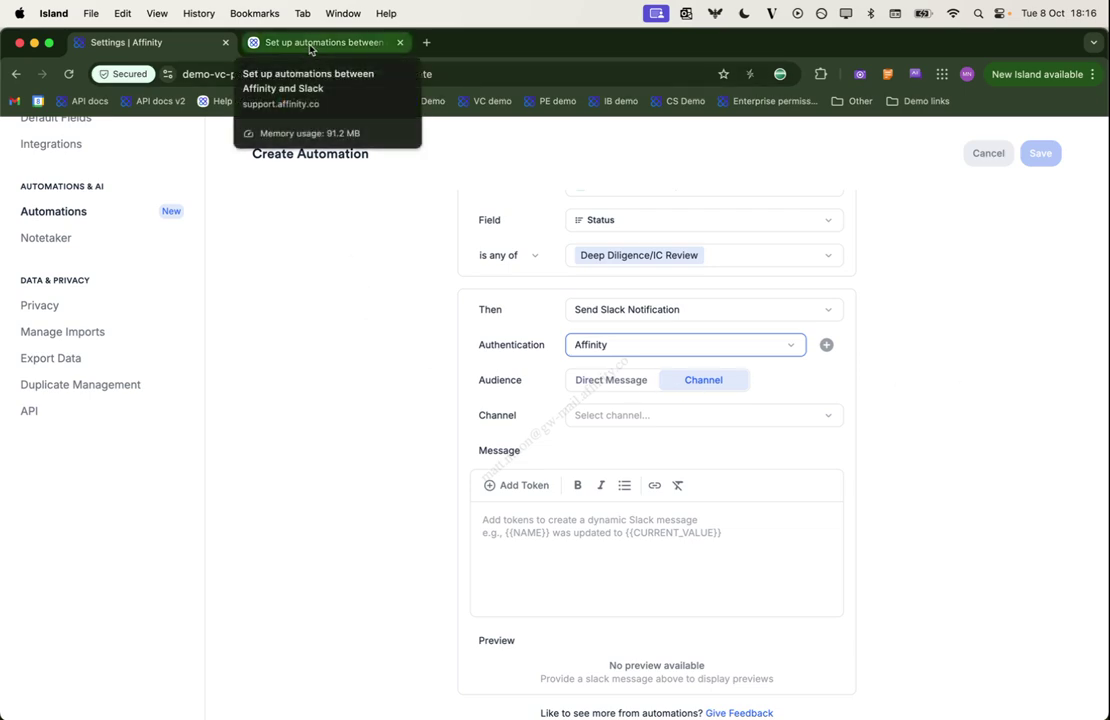
Read step 4 of the Slack automations help article about allowing Slack access, then return.
{"action": "left_click", "coordinate": [311, 45]}
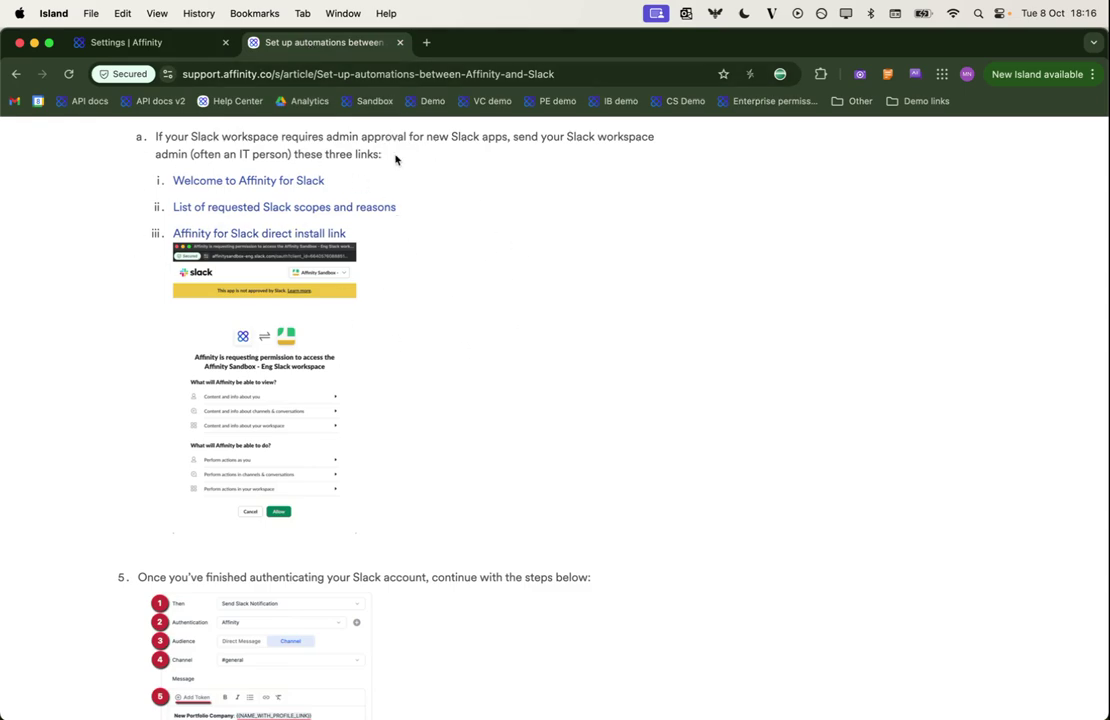
{"action": "scroll", "coordinate": [395, 160], "scroll_direction": "up", "scroll_amount": 20}
{"action": "scroll", "coordinate": [395, 160], "scroll_direction": "down", "scroll_amount": 10}
{"action": "scroll", "coordinate": [467, 508], "scroll_direction": "down", "scroll_amount": 10}
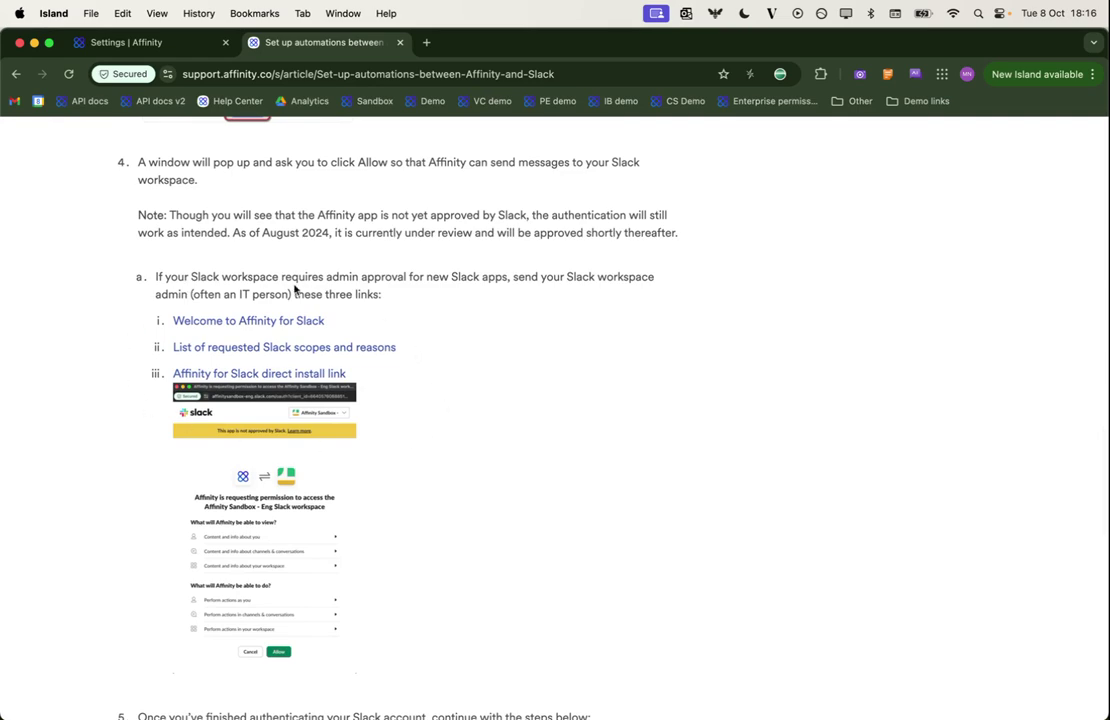
{"action": "key", "text": "ctrl+shift+Tab"}
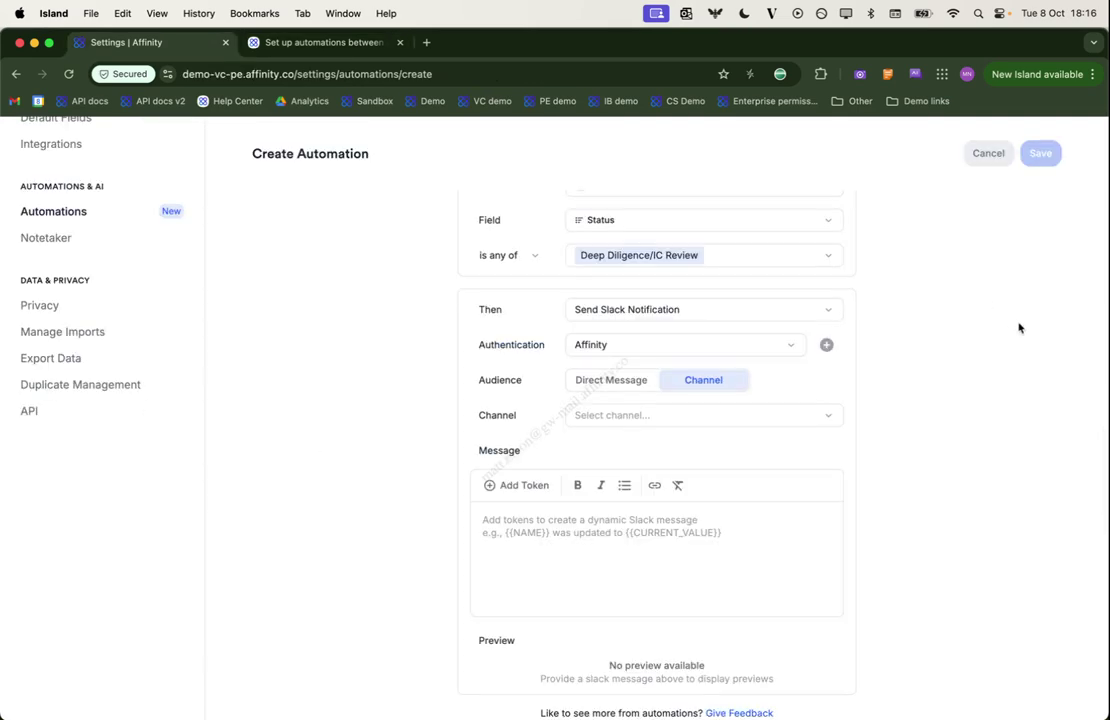
Search 'slack' in the channel list and pick #slack-integration-demo for the notification.
{"action": "scroll", "coordinate": [1018, 325], "scroll_direction": "down", "scroll_amount": 1}
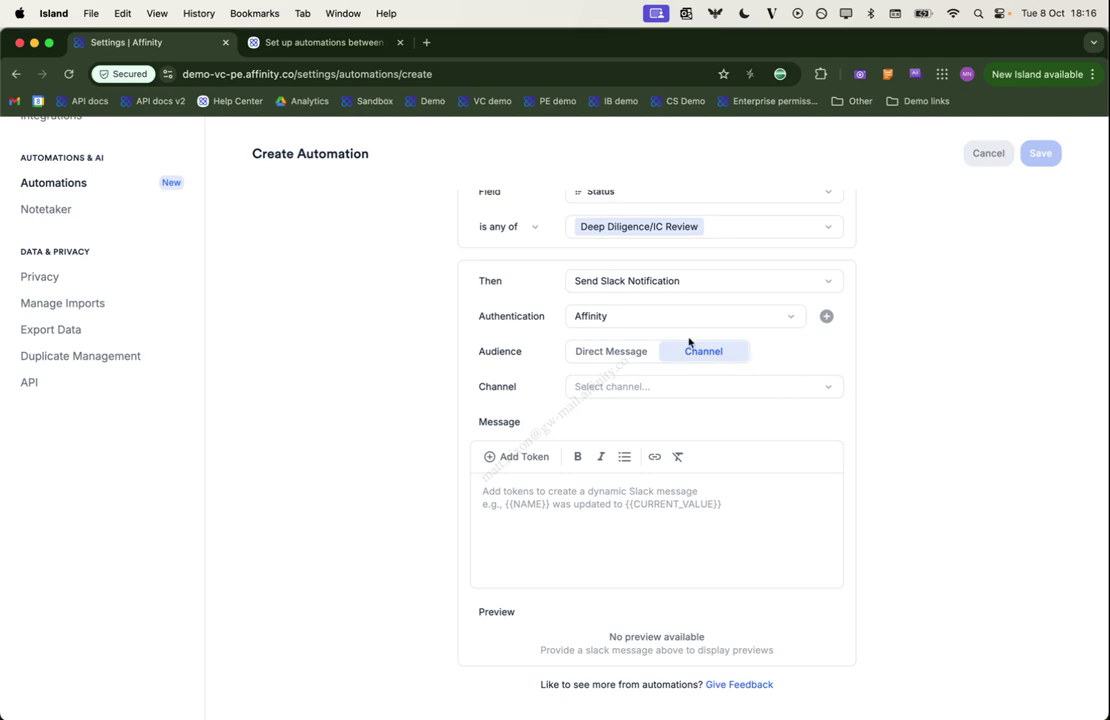
{"action": "left_click", "coordinate": [707, 391]}
{"action": "type", "text": "slack"}
{"action": "left_click", "coordinate": [713, 438]}
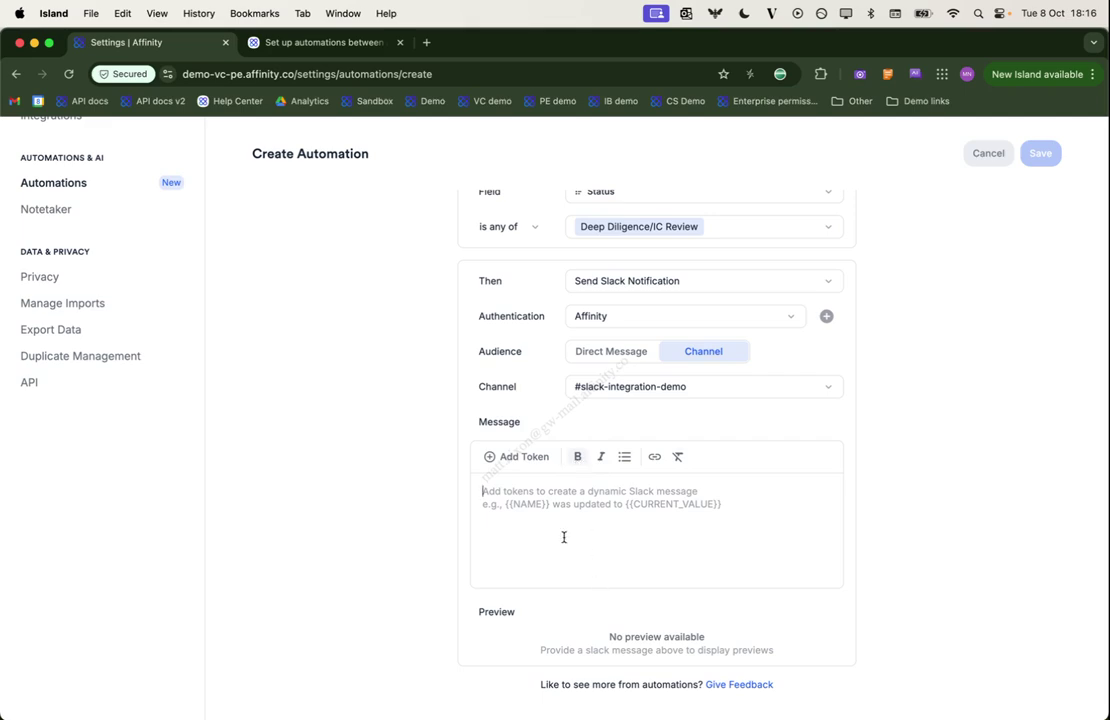
Write a bold first line: the profile-linked organization name plus 'is now in due diligence phase'.
{"action": "left_click", "coordinate": [495, 460]}
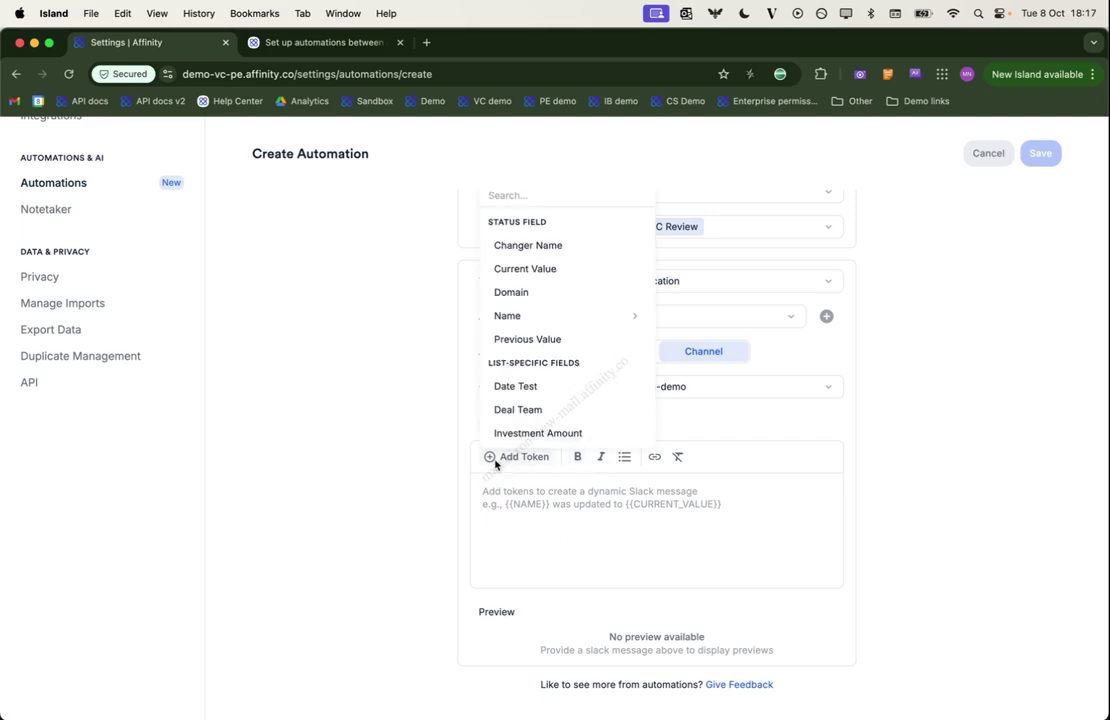
{"action": "mouse_move", "coordinate": [522, 320]}
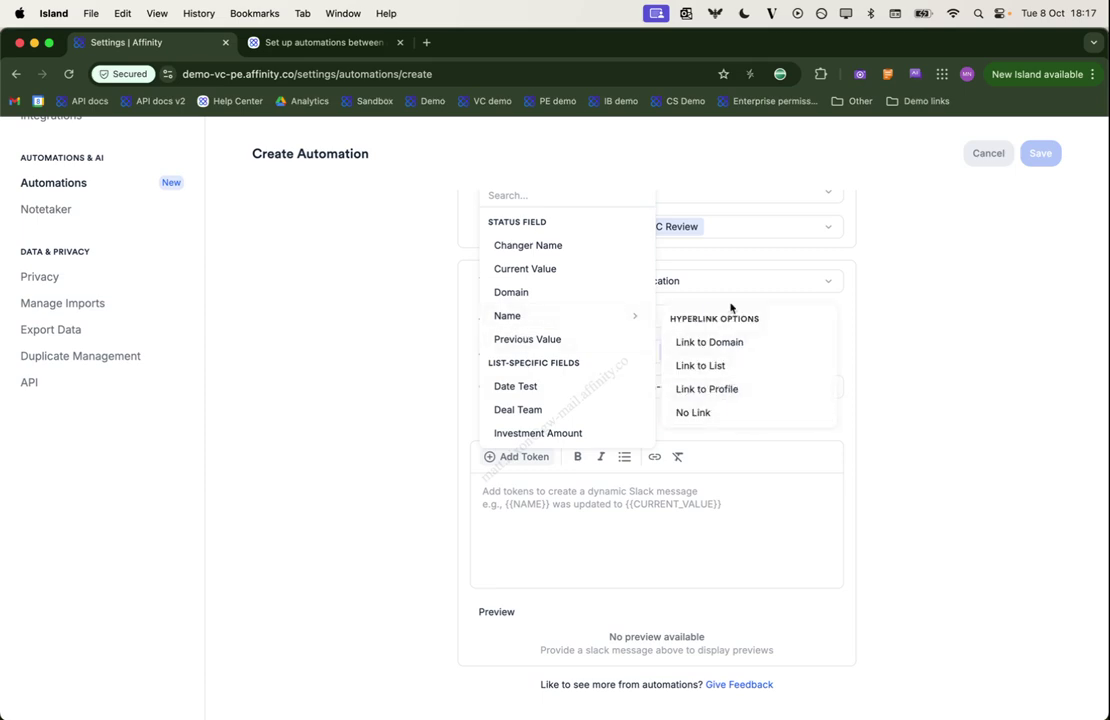
{"action": "left_click", "coordinate": [761, 394]}
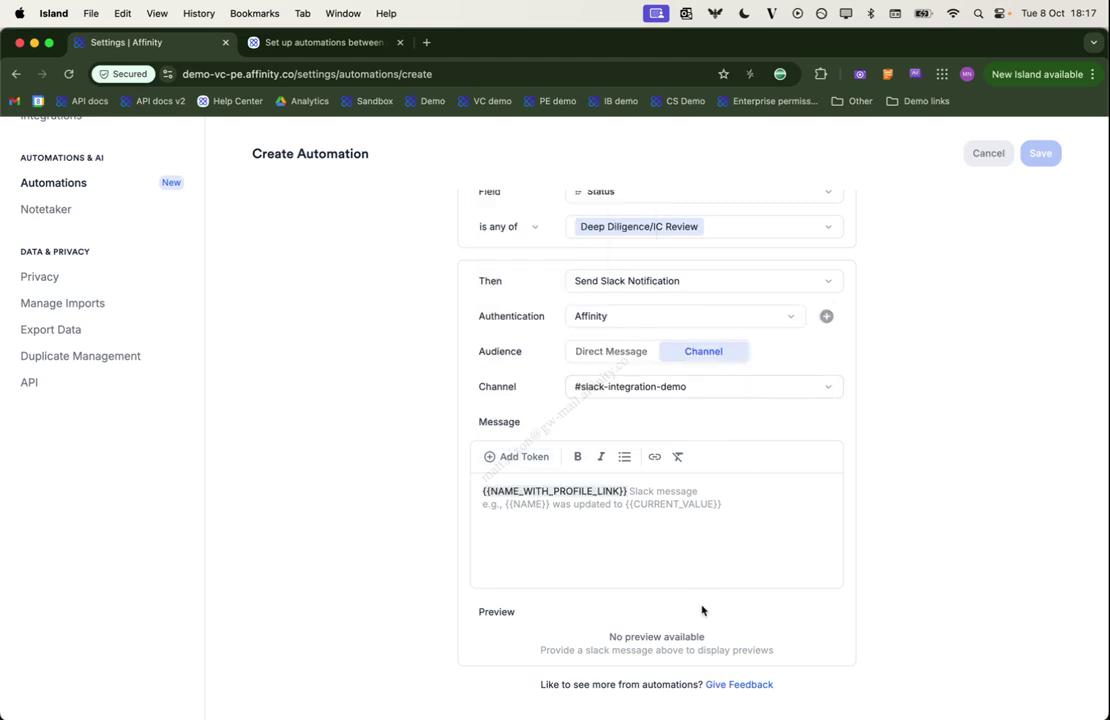
{"action": "type", "text": "is now in due diligence phase"}
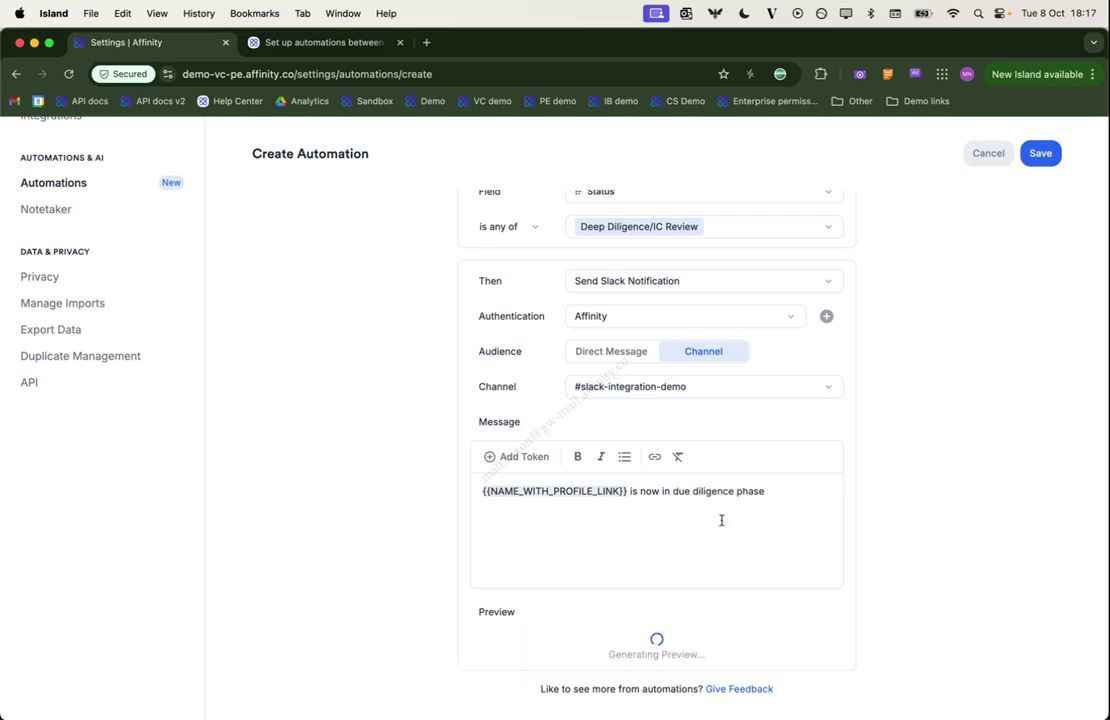
{"action": "triple_click", "coordinate": [691, 491]}
{"action": "left_click", "coordinate": [578, 457]}
{"action": "left_click", "coordinate": [826, 500]}
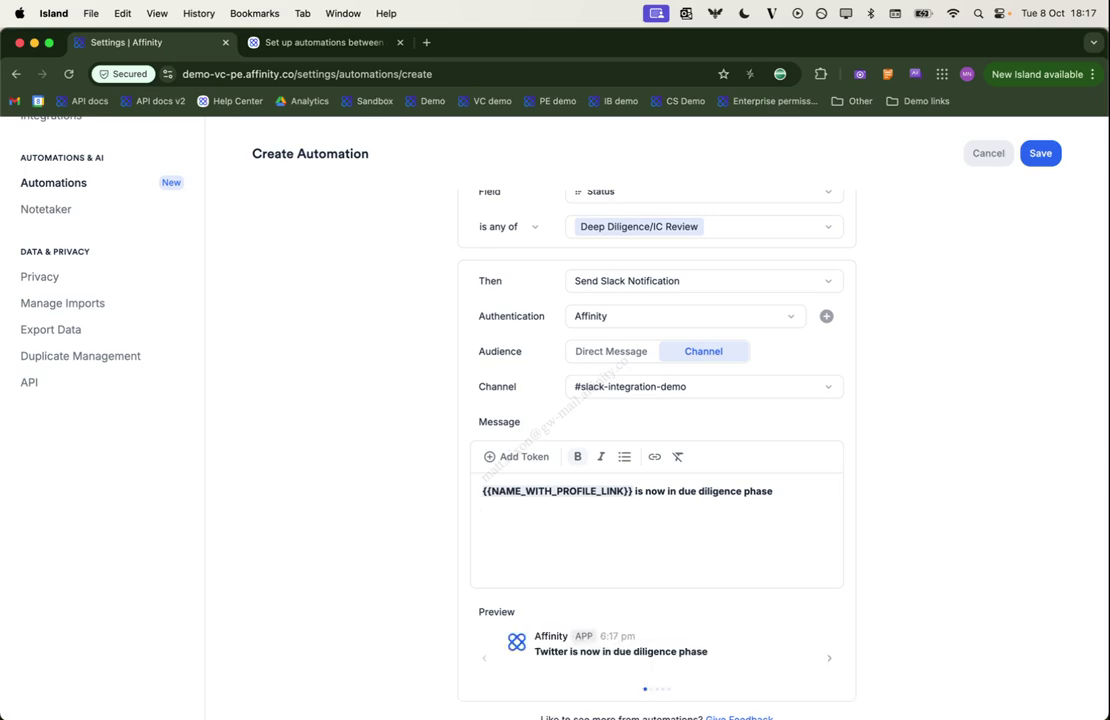
Add a non-bold 'Deal team:' line followed by the Deal Team field token.
{"action": "type", "text": "Deal team:"}
{"action": "key", "text": "super+shift+Left"}
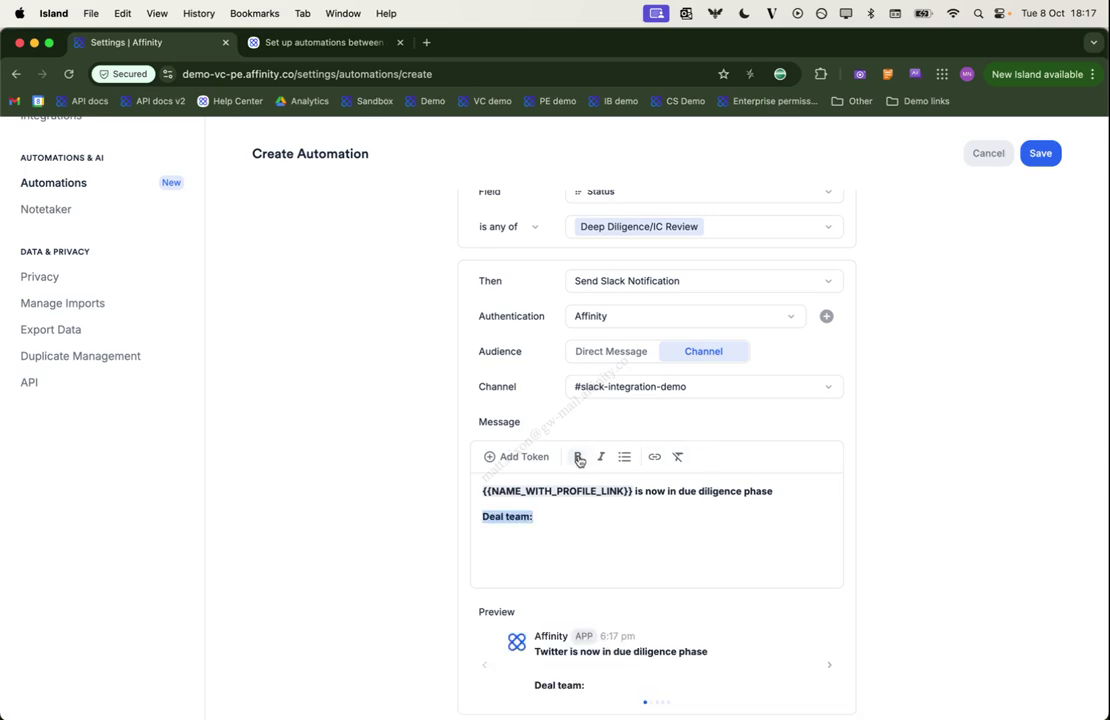
{"action": "left_click", "coordinate": [577, 456]}
{"action": "key", "text": "Right"}
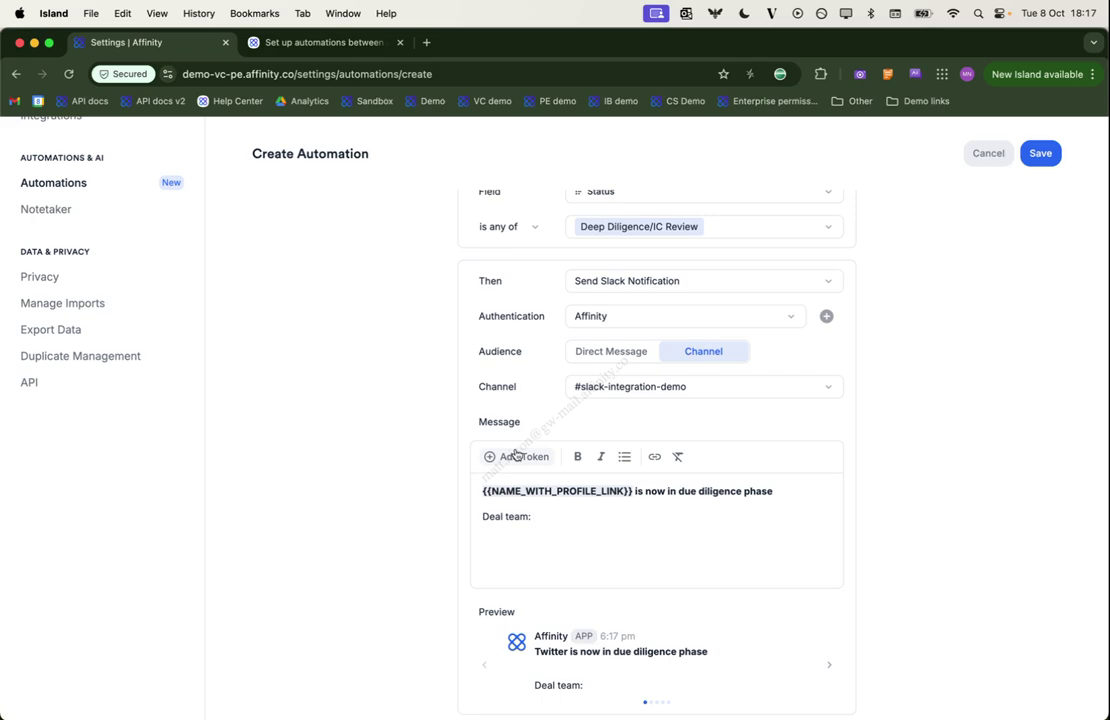
{"action": "left_click", "coordinate": [515, 455]}
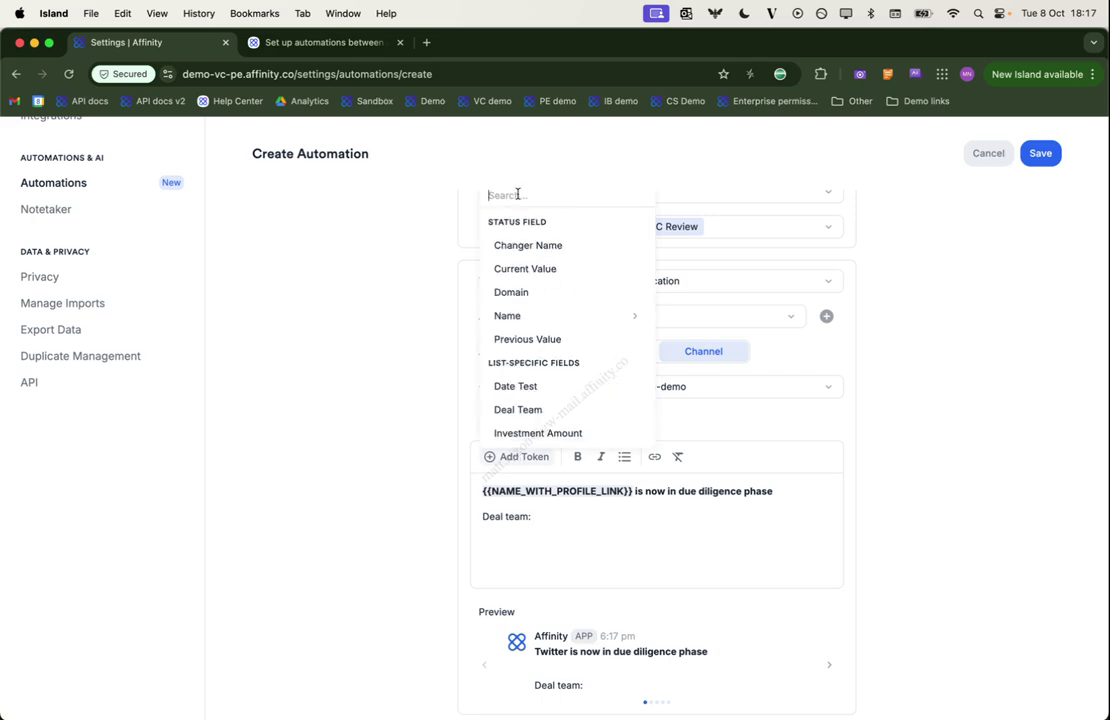
{"action": "type", "text": "deal"}
{"action": "left_click", "coordinate": [518, 526]}
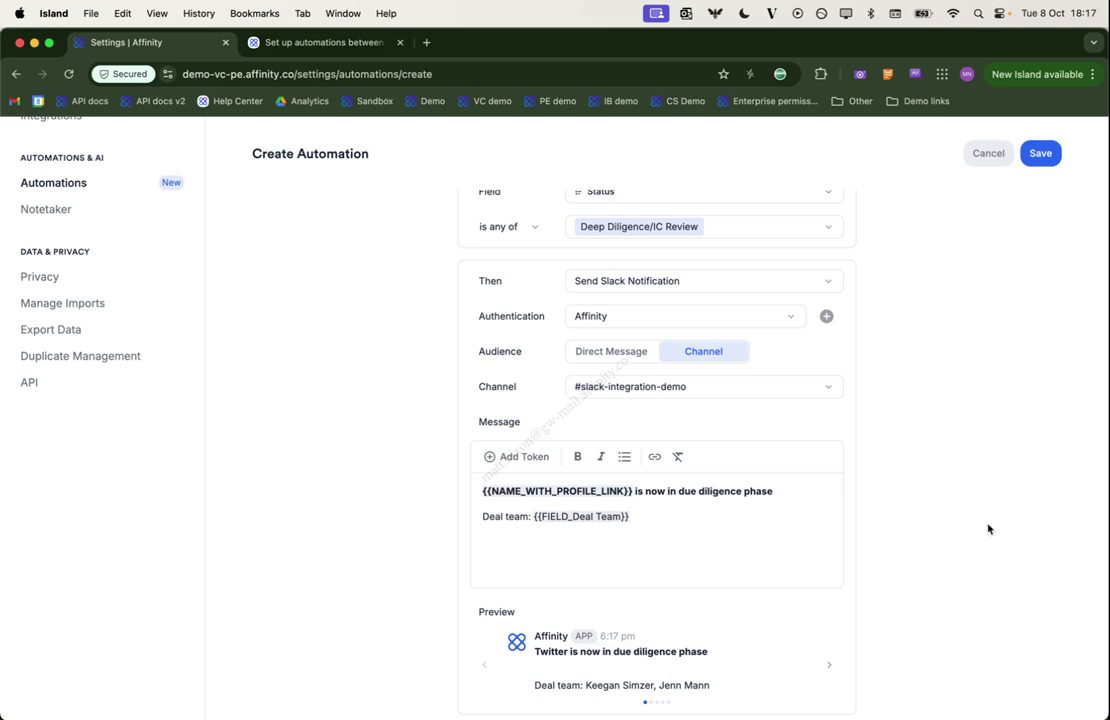
{"action": "scroll", "coordinate": [994, 528], "scroll_direction": "down", "scroll_amount": 2}
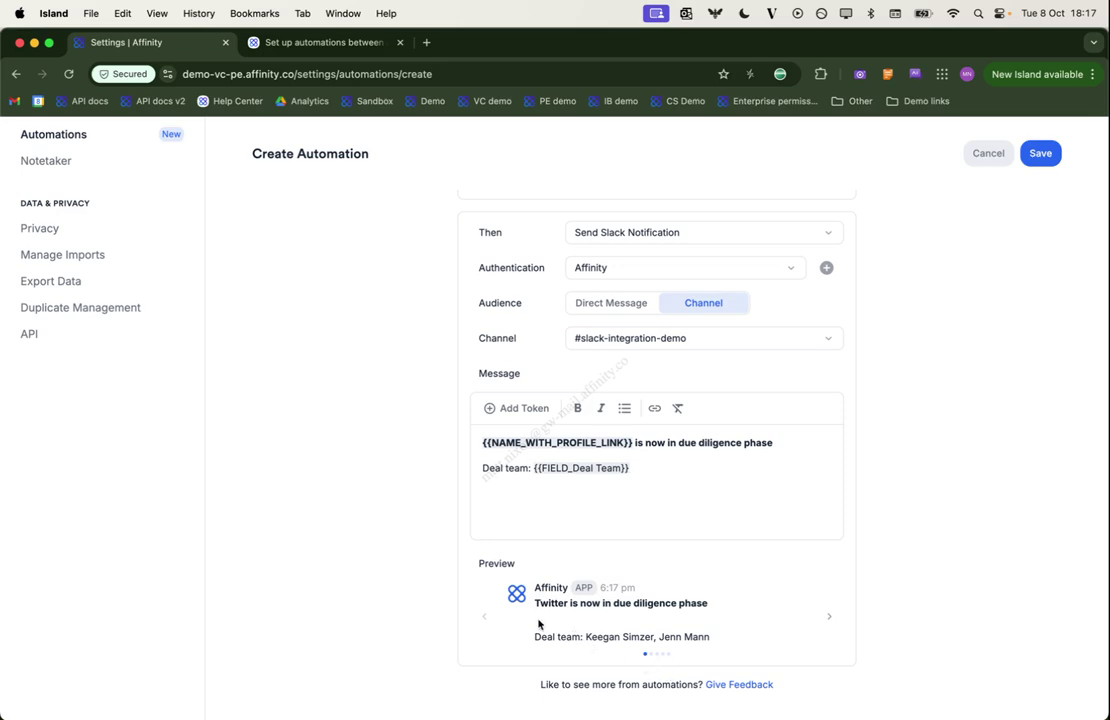
Step through all four sample message previews, then save the Due diligence -> Slack automation.
{"action": "left_click", "coordinate": [833, 620]}
{"action": "left_click", "coordinate": [833, 620]}
{"action": "left_click", "coordinate": [833, 620]}
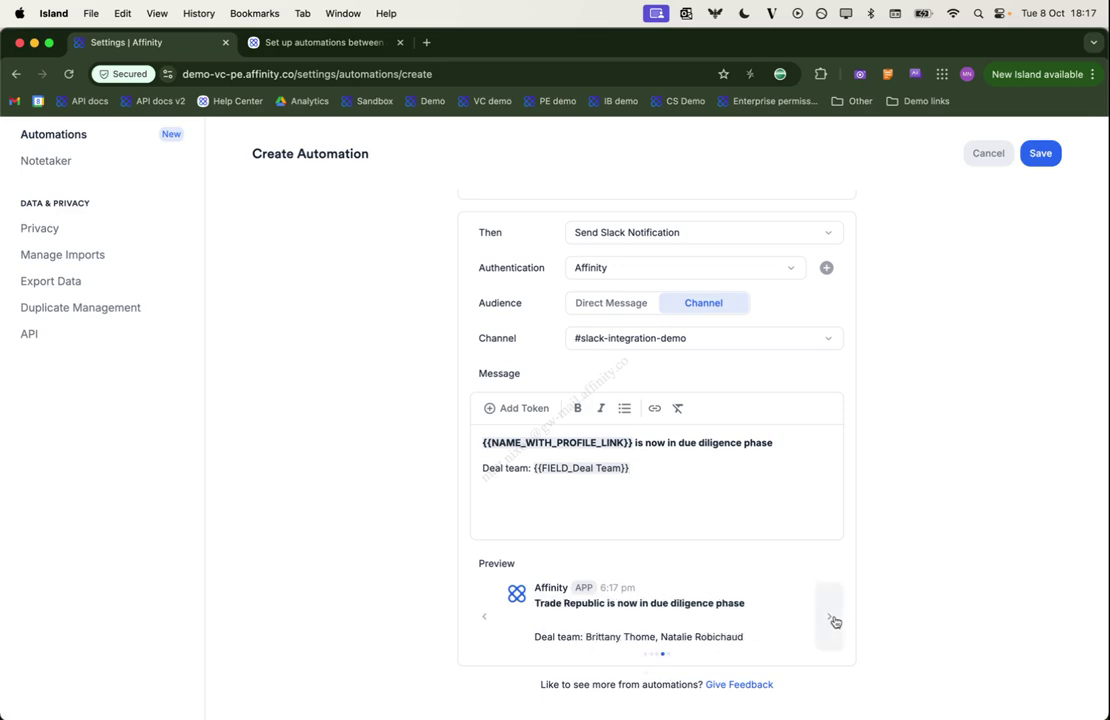
{"action": "left_click", "coordinate": [834, 621]}
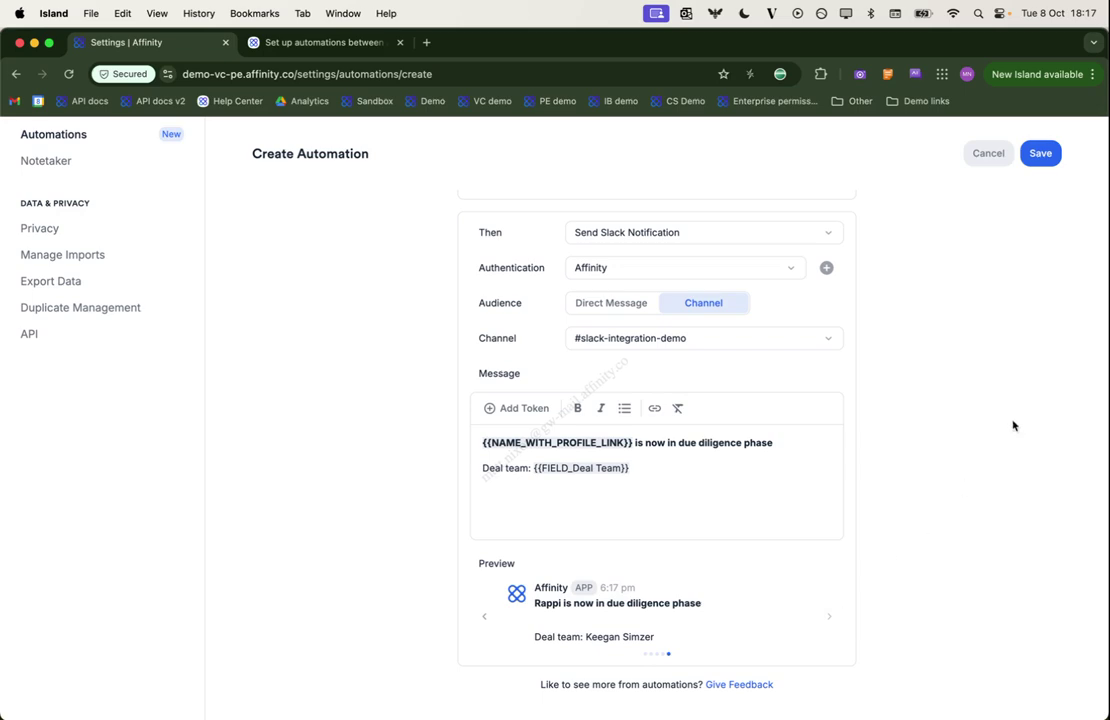
{"action": "left_click", "coordinate": [1041, 155]}
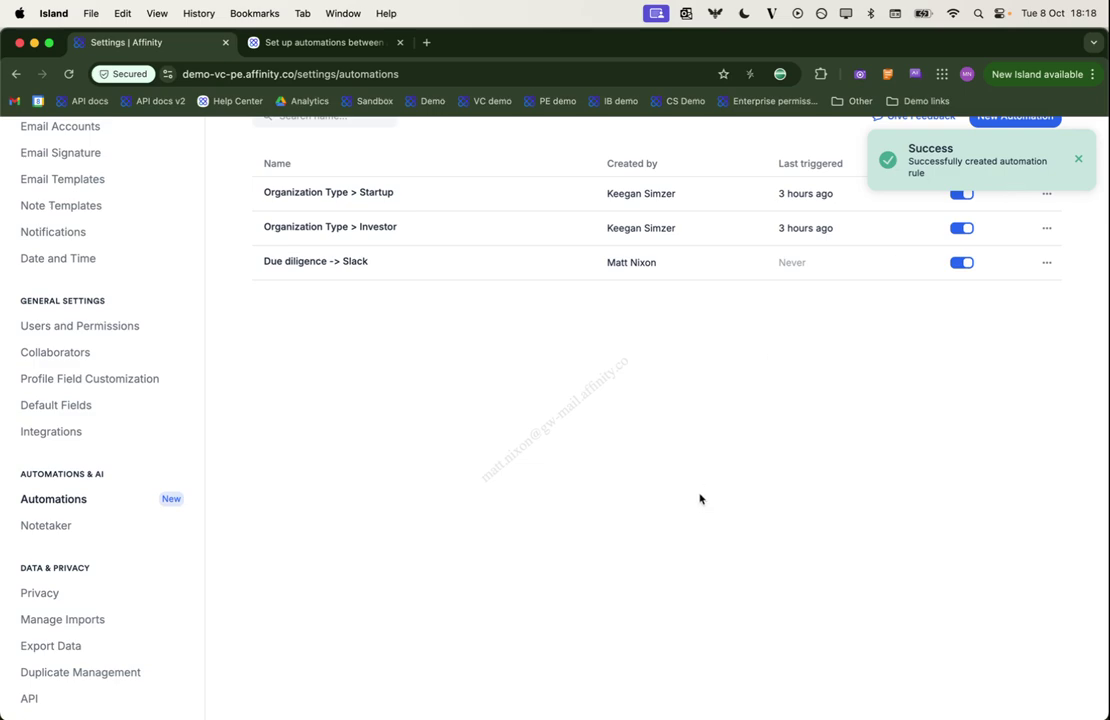
Dismiss the success notice and open the Master Dealflow Pipeline list via global search.
{"action": "left_click", "coordinate": [1078, 159]}
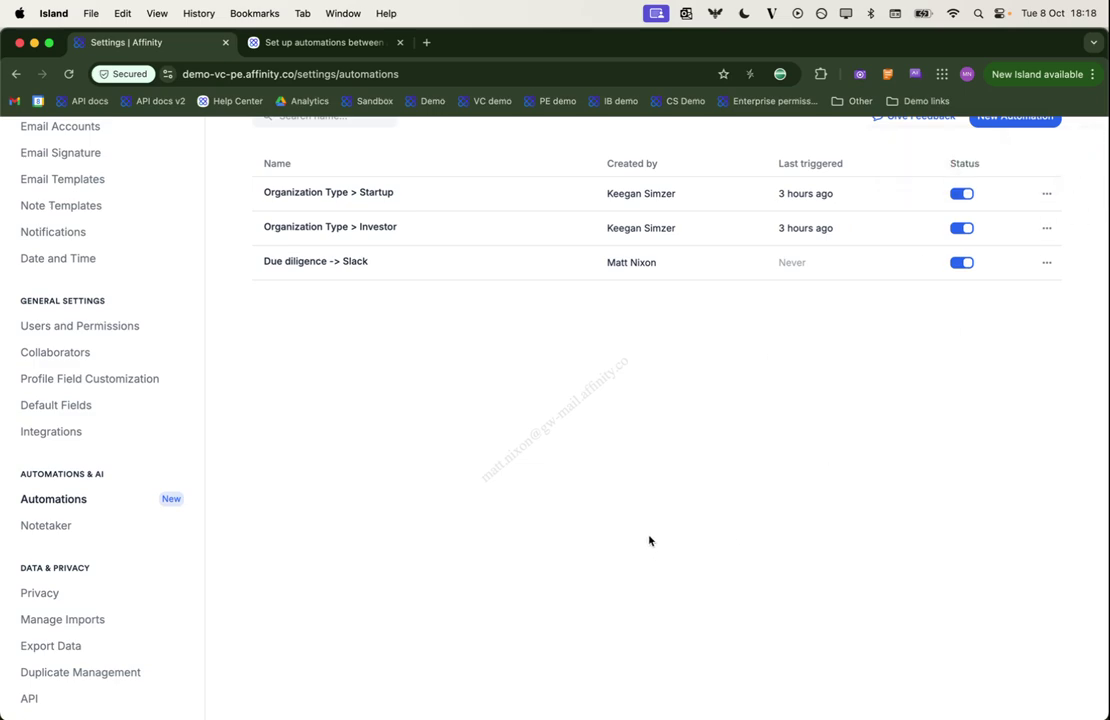
{"action": "scroll", "coordinate": [649, 541], "scroll_direction": "up", "scroll_amount": 2}
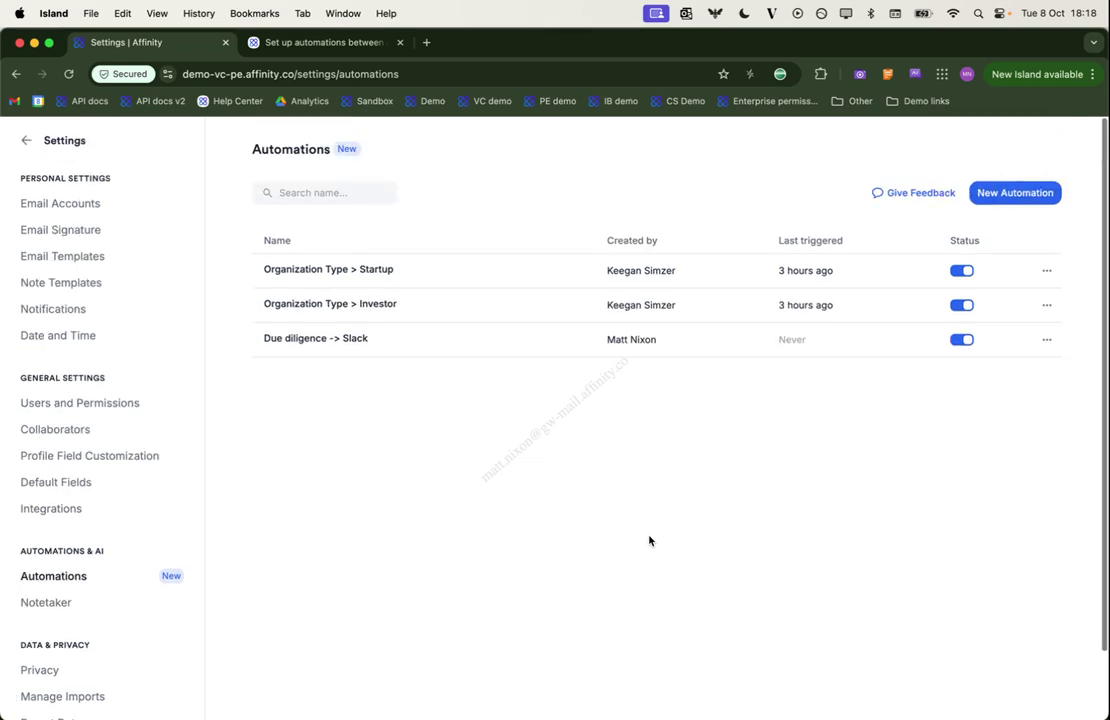
{"action": "left_click", "coordinate": [21, 142]}
{"action": "key", "text": "super+k"}
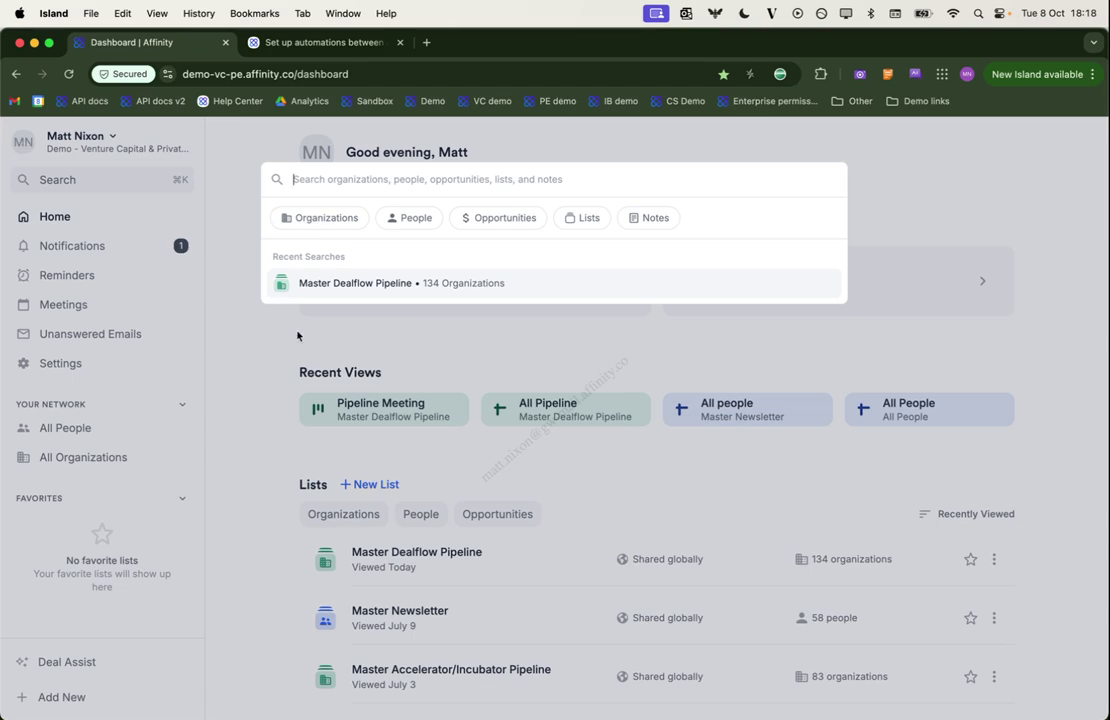
{"action": "left_click", "coordinate": [310, 283]}
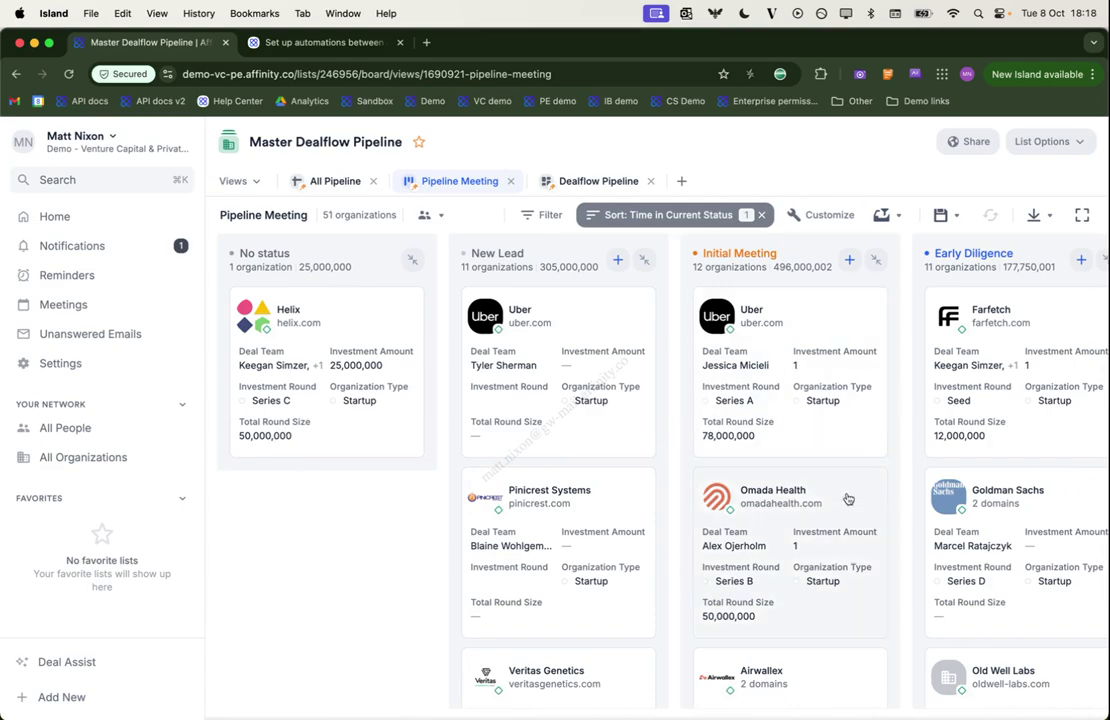
Drag eToro into the Deep Diligence/IC Review column of the board.
{"action": "scroll", "coordinate": [847, 498], "scroll_direction": "right", "scroll_amount": 5}
{"action": "scroll", "coordinate": [612, 560], "scroll_direction": "down", "scroll_amount": 5}
{"action": "scroll", "coordinate": [612, 559], "scroll_direction": "down", "scroll_amount": 10}
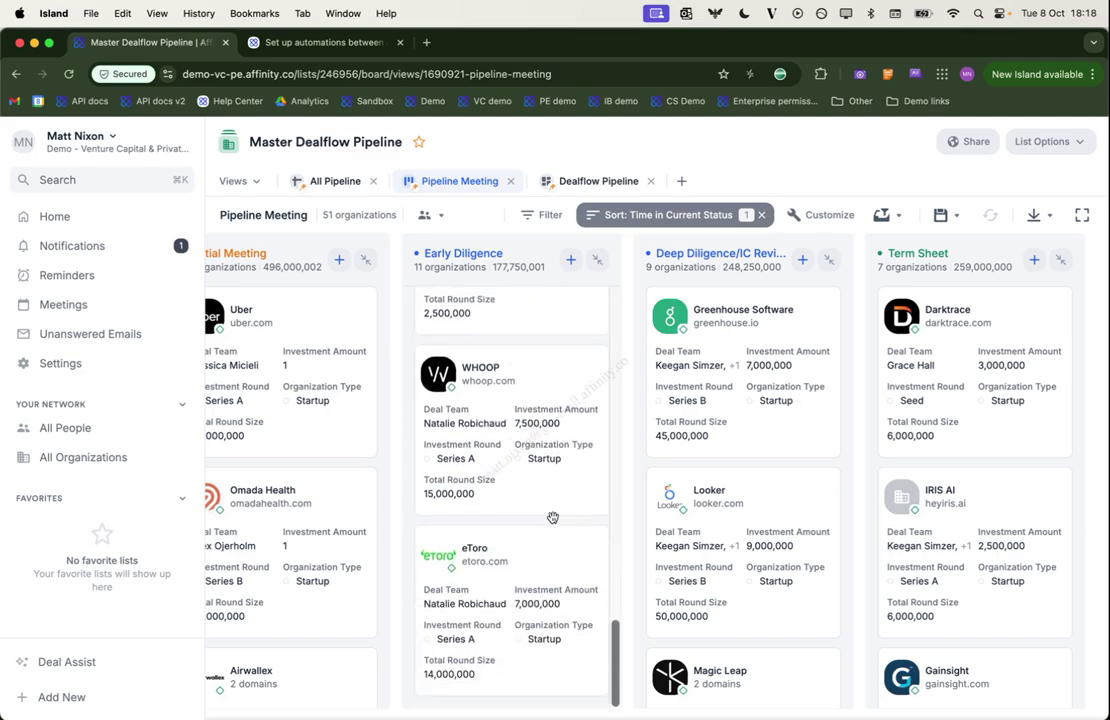
{"action": "left_click_drag", "start_coordinate": [528, 604], "coordinate": [750, 407]}
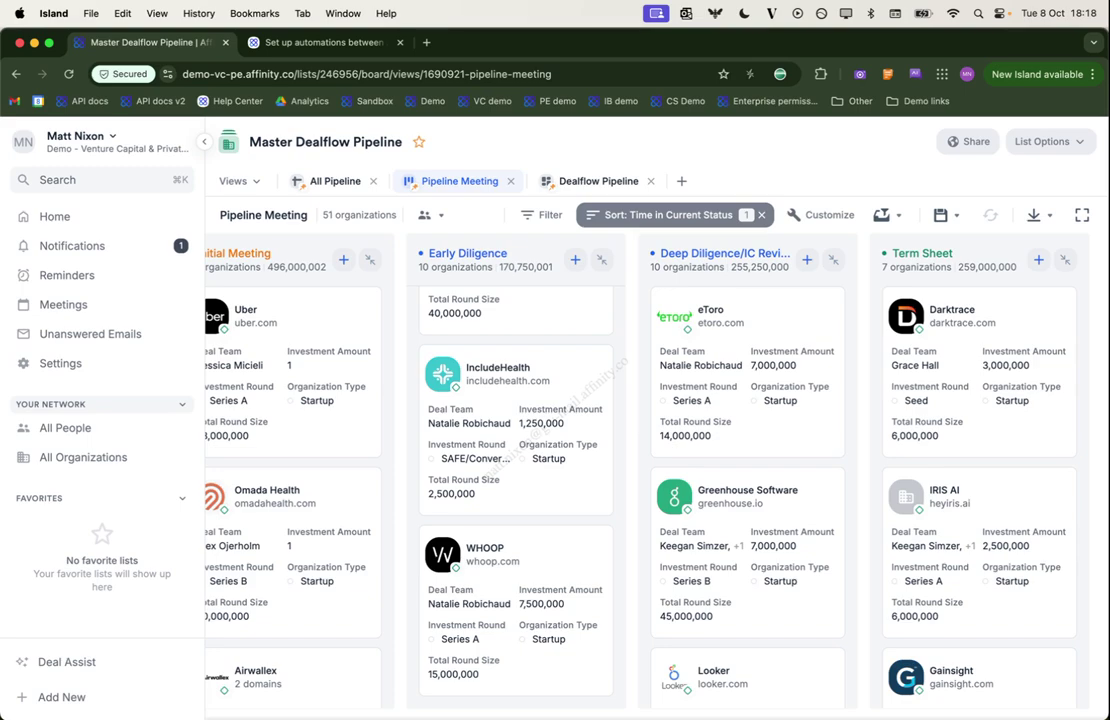
{"action": "key", "text": "super+Tab"}
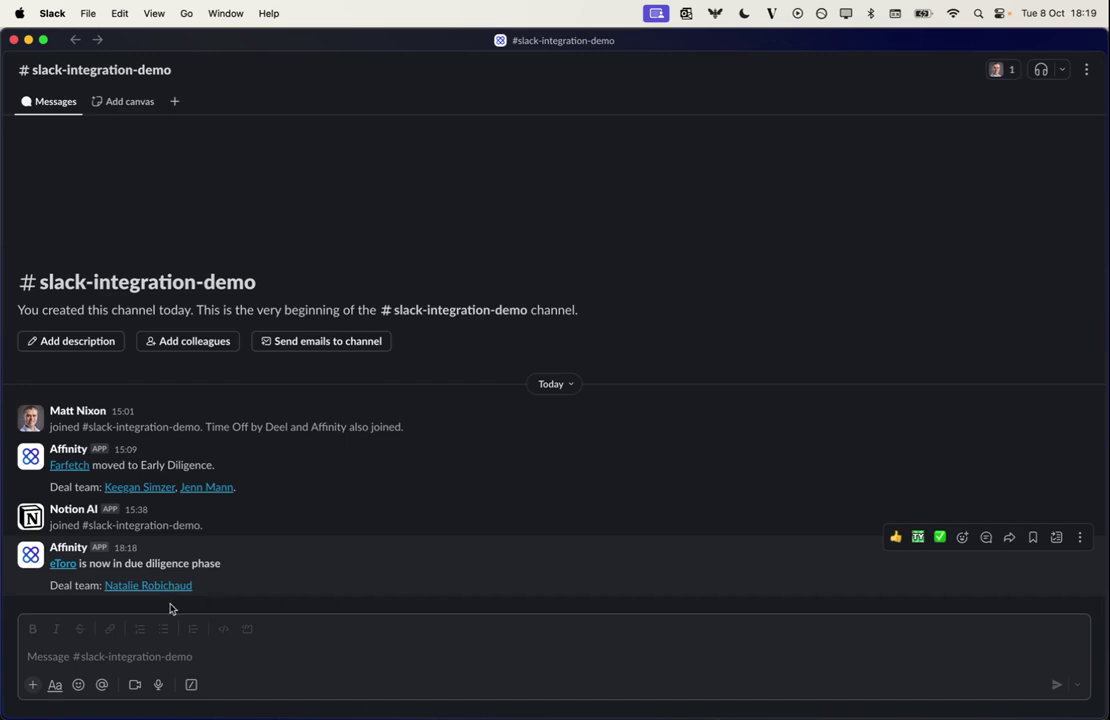
{"action": "left_click", "coordinate": [28, 39]}
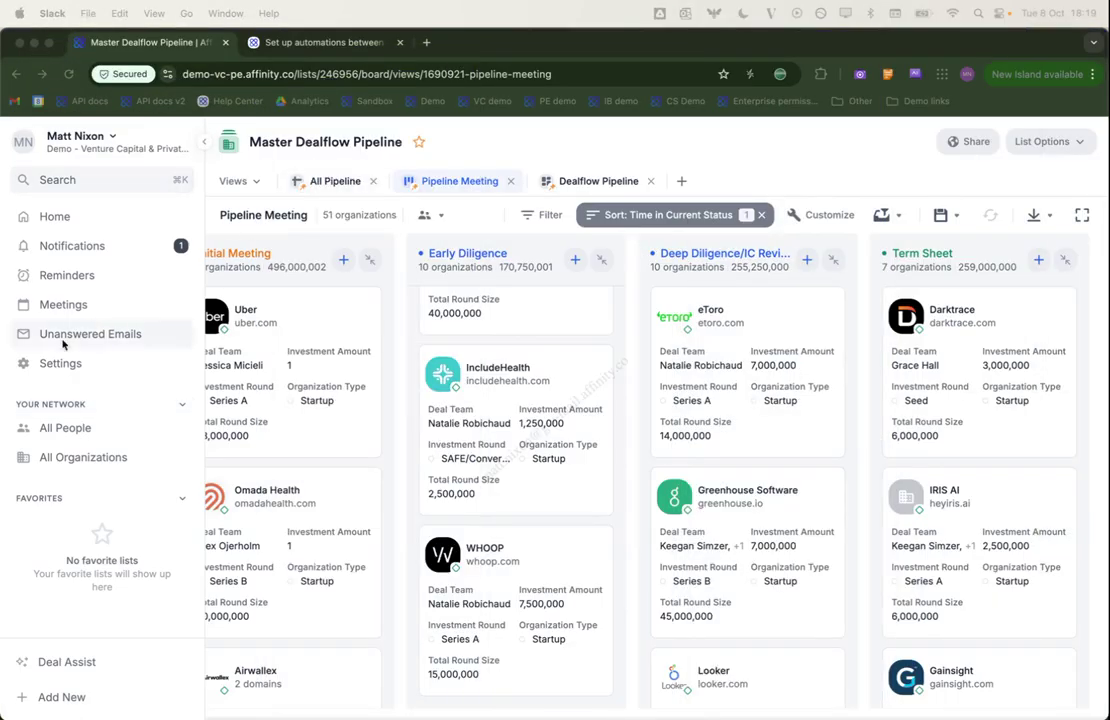
Edit the Due diligence -> Slack automation from Settings > Automations and scroll to its message.
{"action": "left_click", "coordinate": [50, 363]}
{"action": "left_click", "coordinate": [62, 578]}
{"action": "left_click", "coordinate": [1046, 340]}
{"action": "left_click", "coordinate": [1022, 367]}
{"action": "scroll", "coordinate": [773, 490], "scroll_direction": "down", "scroll_amount": 5}
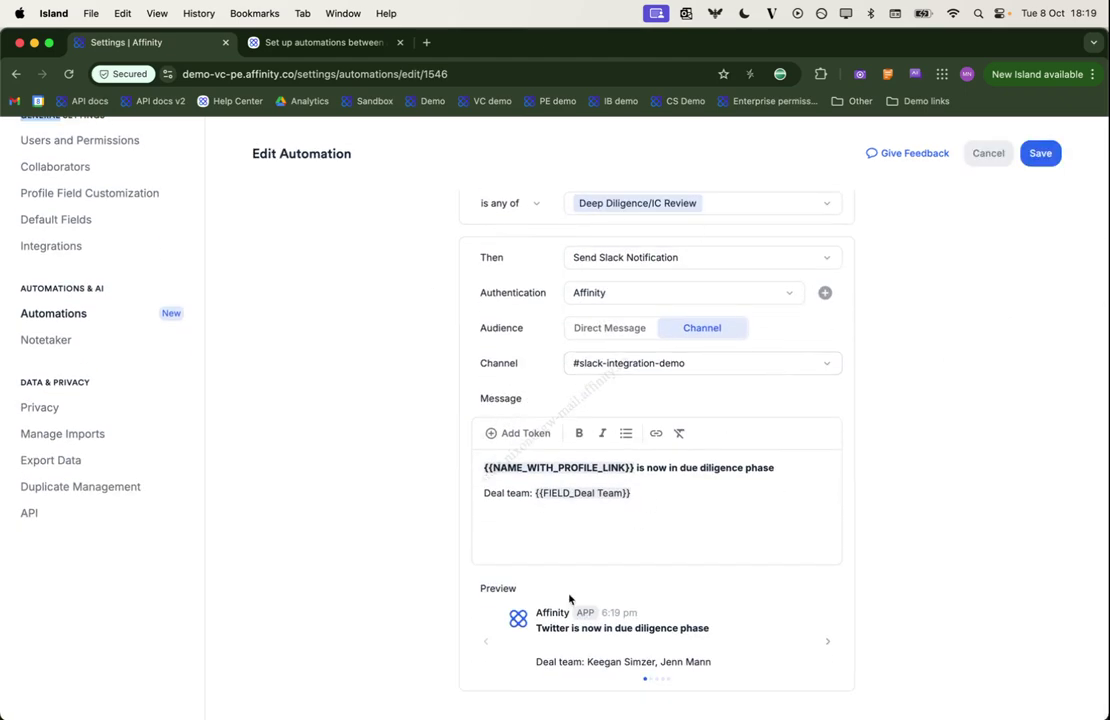